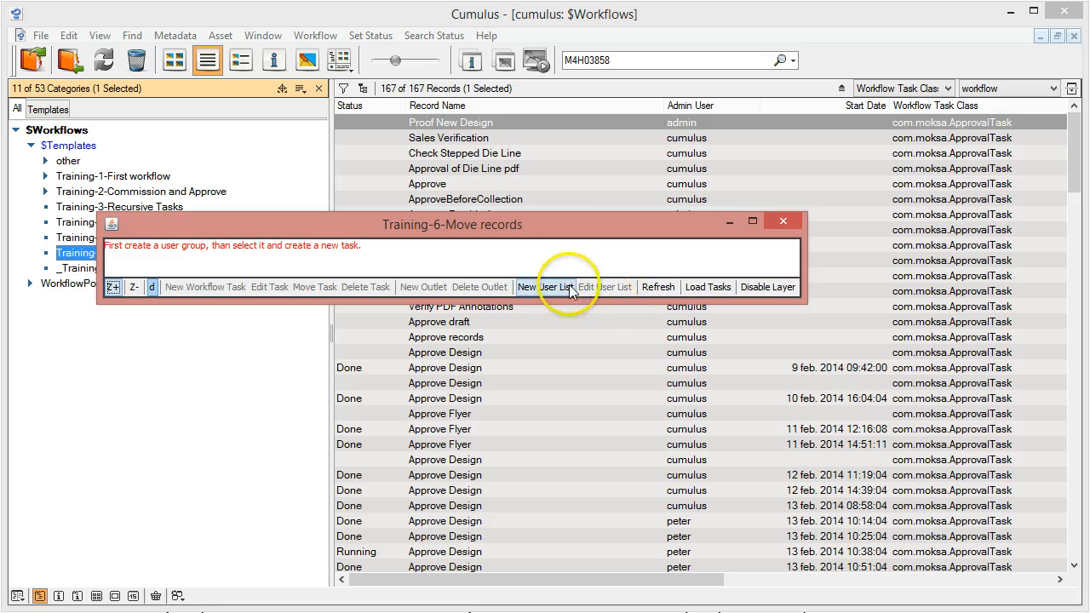
# Create a user list containing the Design group in the Training-6-Move records workflow, and enlarge the workflow window
pyautogui.moveTo(558, 225); pyautogui.dragTo(576, 264)
pyautogui.click(579, 327)
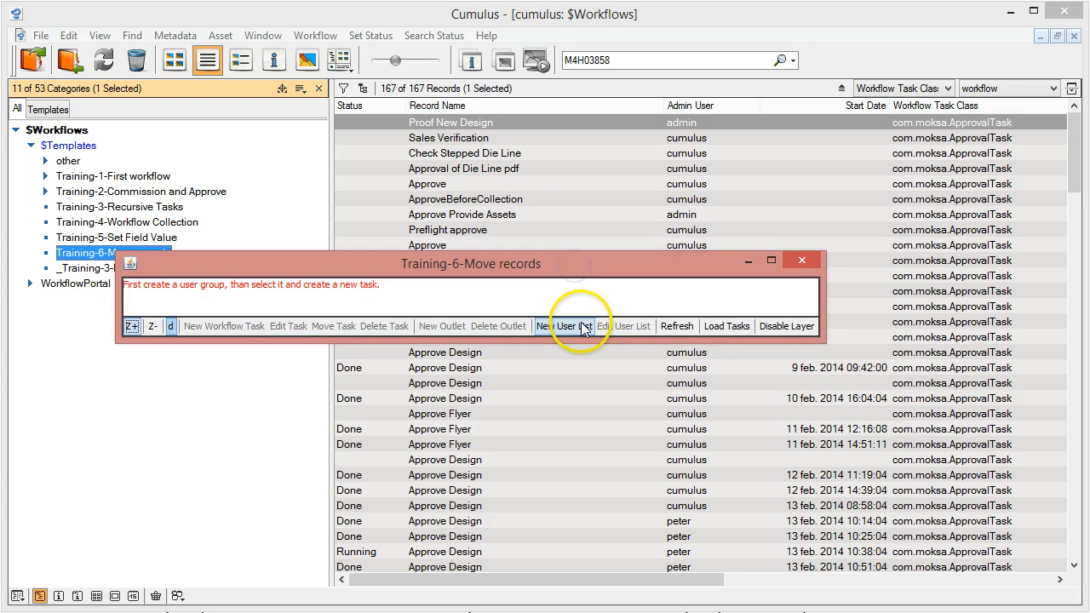
pyautogui.click(348, 315)
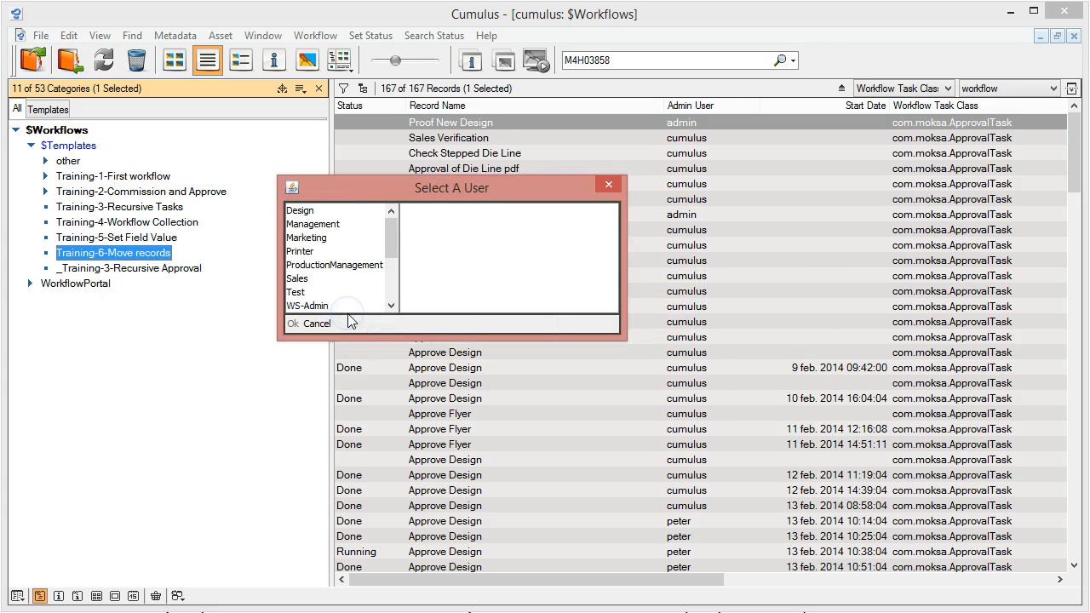
pyautogui.click(304, 212)
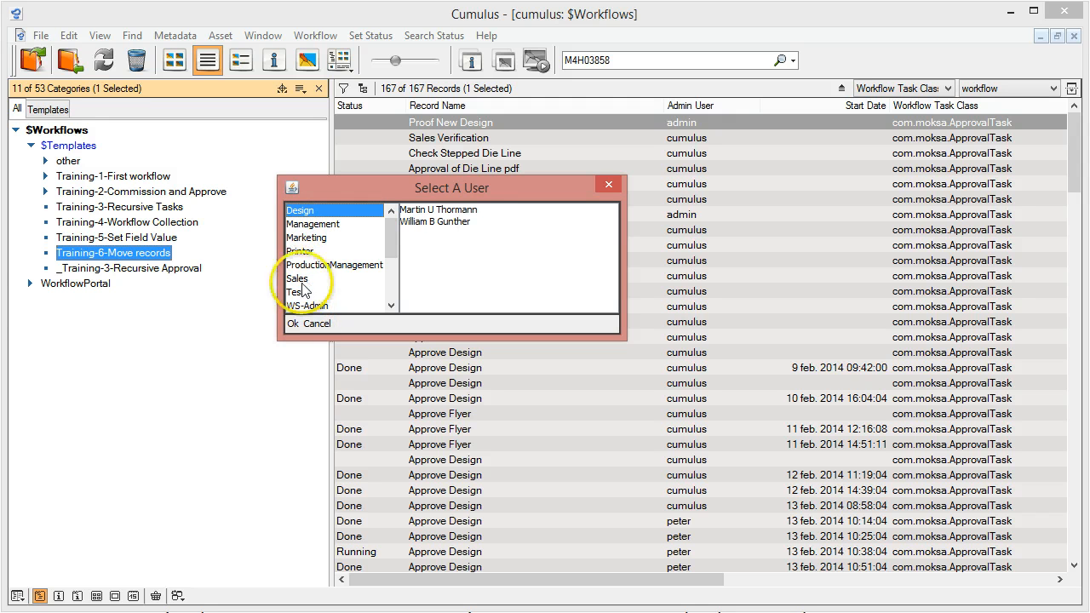
pyautogui.click(292, 324)
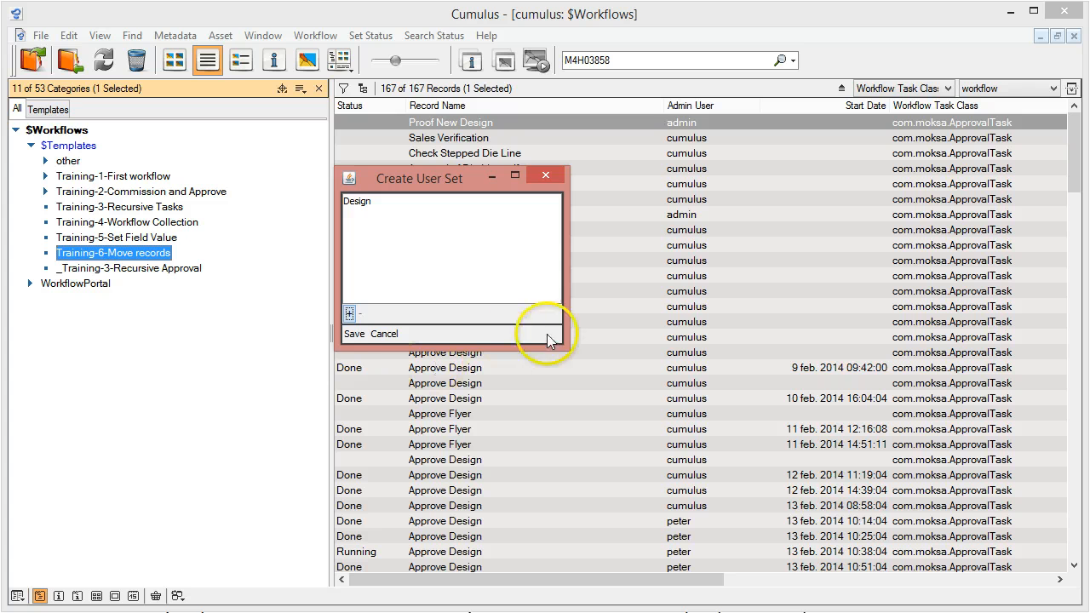
pyautogui.click(352, 335)
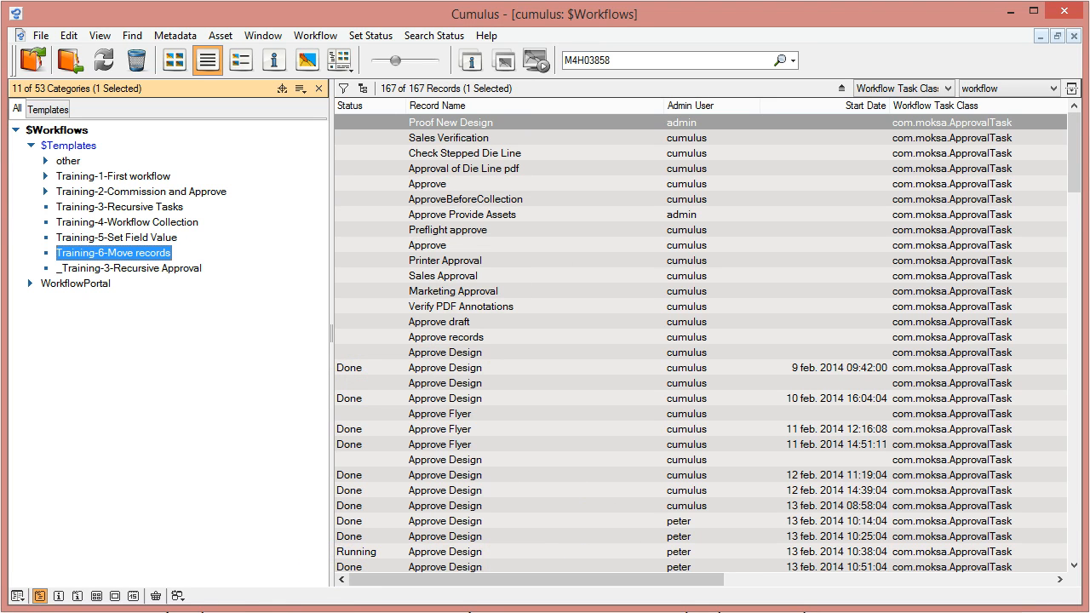
pyautogui.click(634, 586)
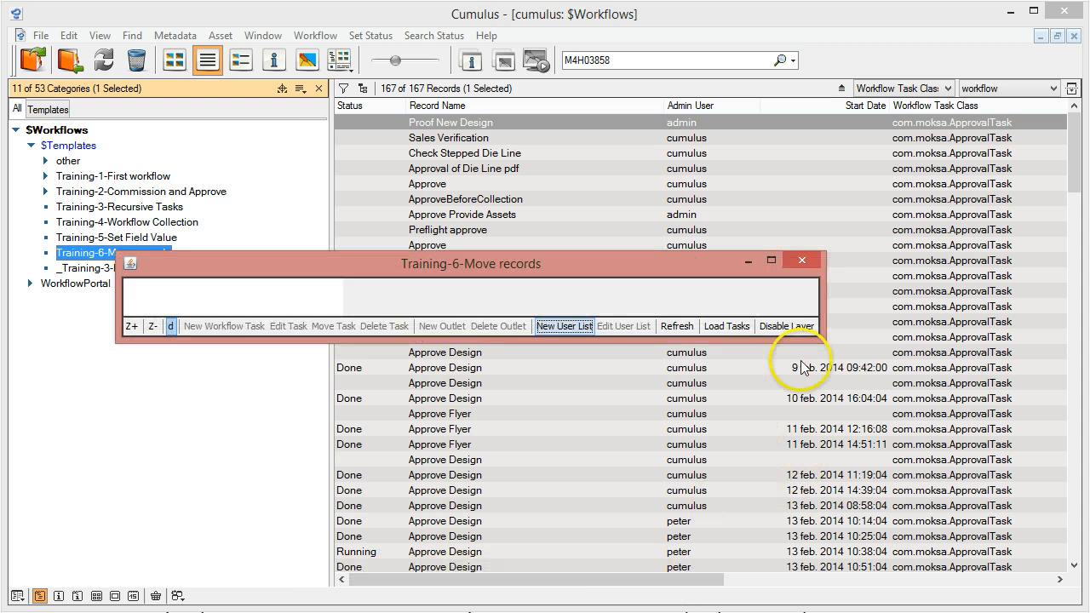
pyautogui.moveTo(819, 341); pyautogui.dragTo(877, 444)
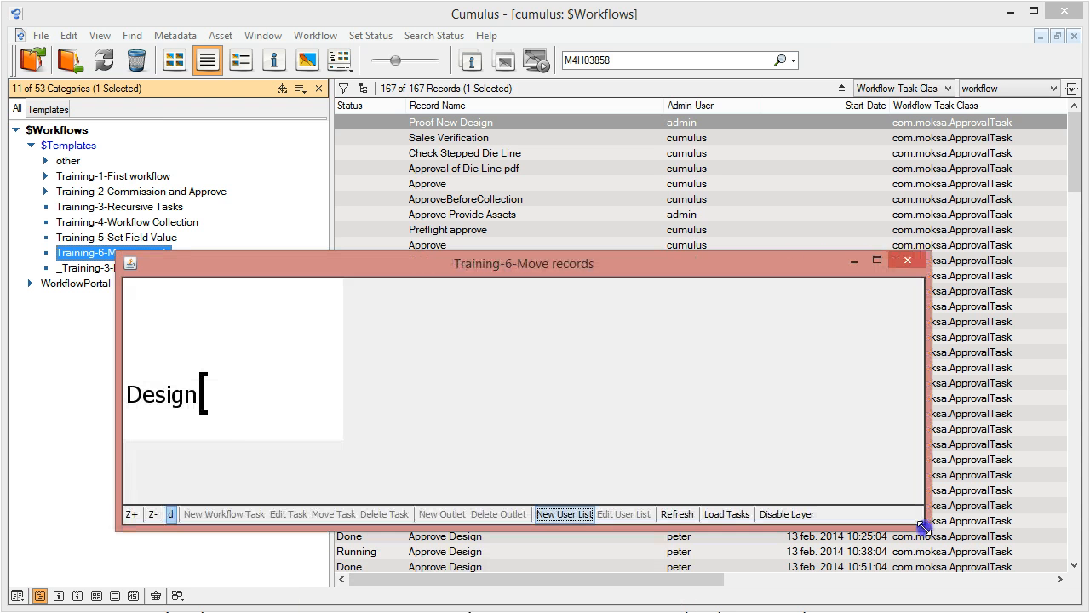
# Start a new CopyRecordTask for the Design user list and name it "Move Records to WA"
pyautogui.click(170, 399)
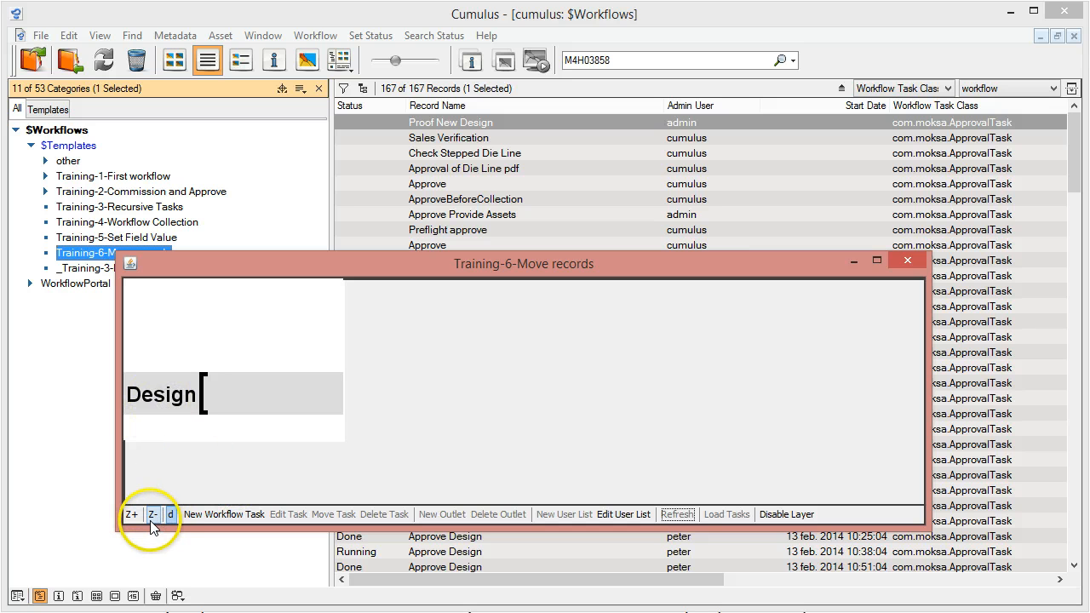
pyautogui.click(196, 518)
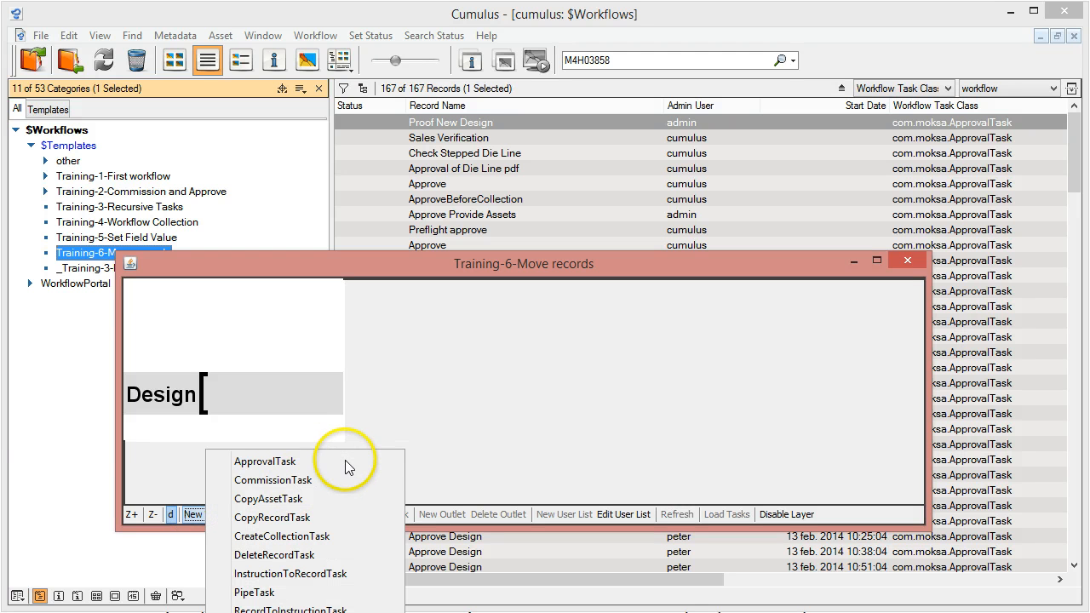
pyautogui.click(269, 518)
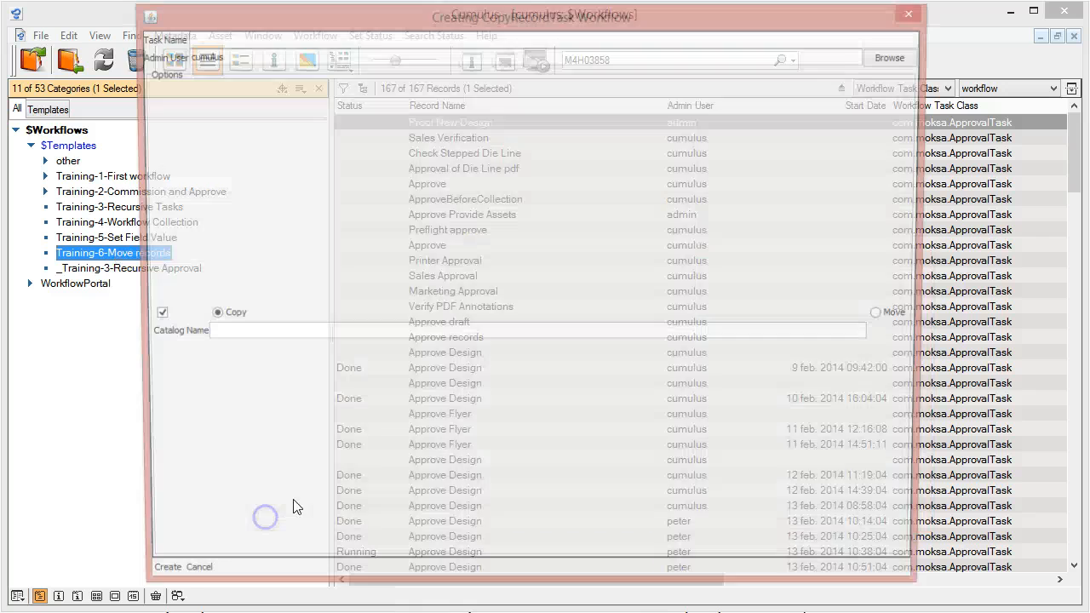
pyautogui.click(245, 37)
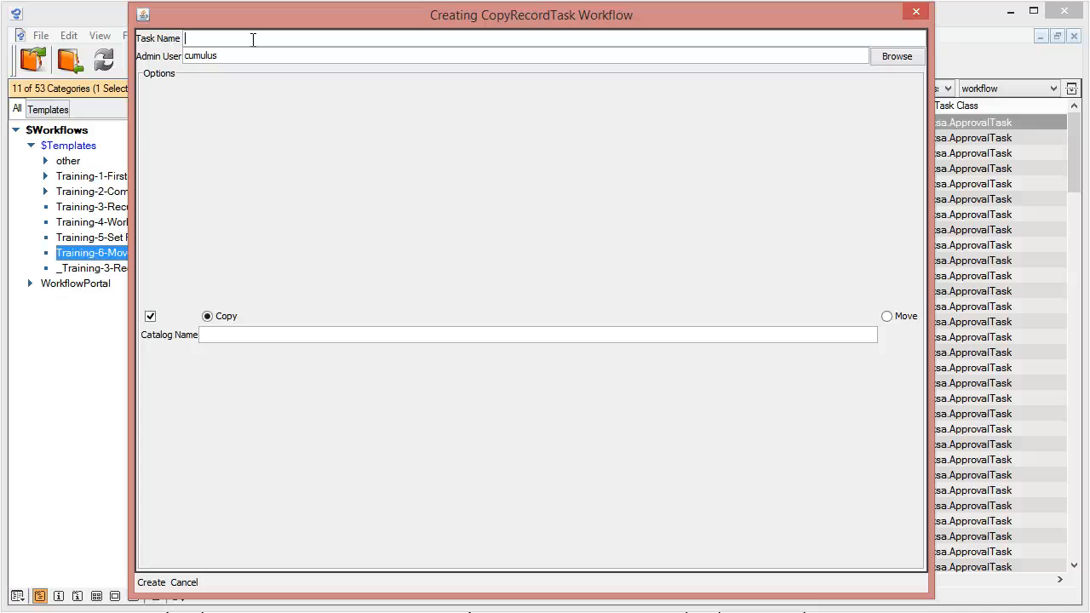
pyautogui.write('Move Records to WA')
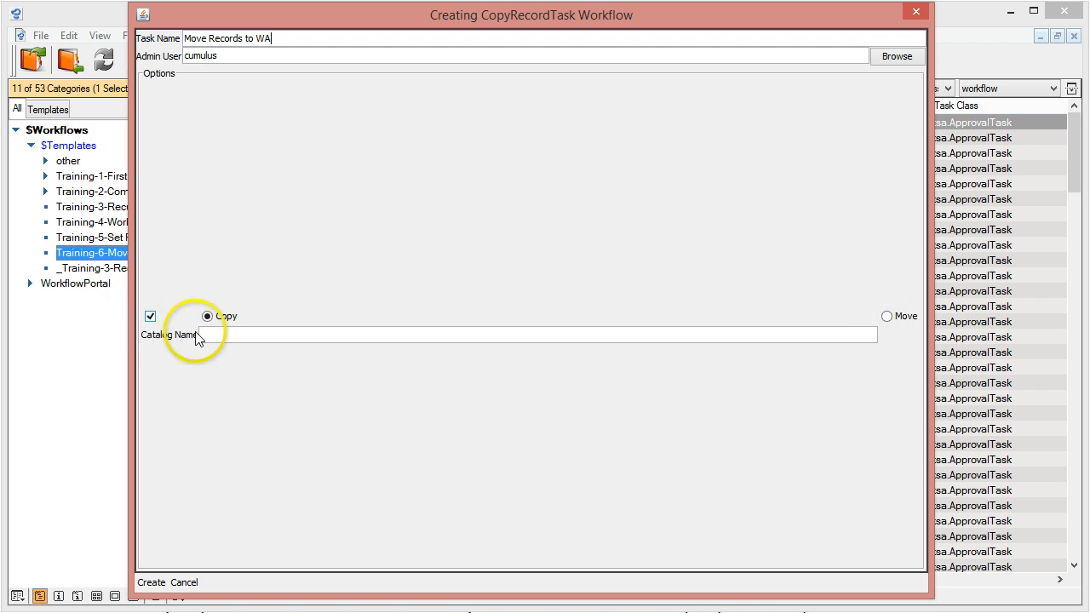
# Set the task's catalog name to WorkflowAssets, create the task and return to the workflow diagram
pyautogui.click(234, 331)
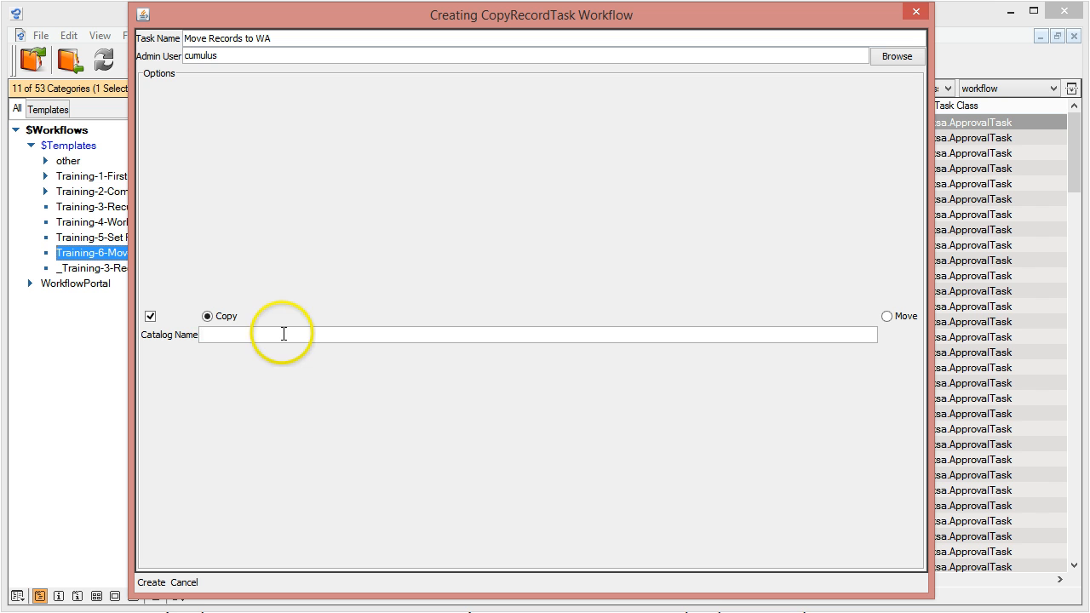
pyautogui.write('WorkflowAssets')
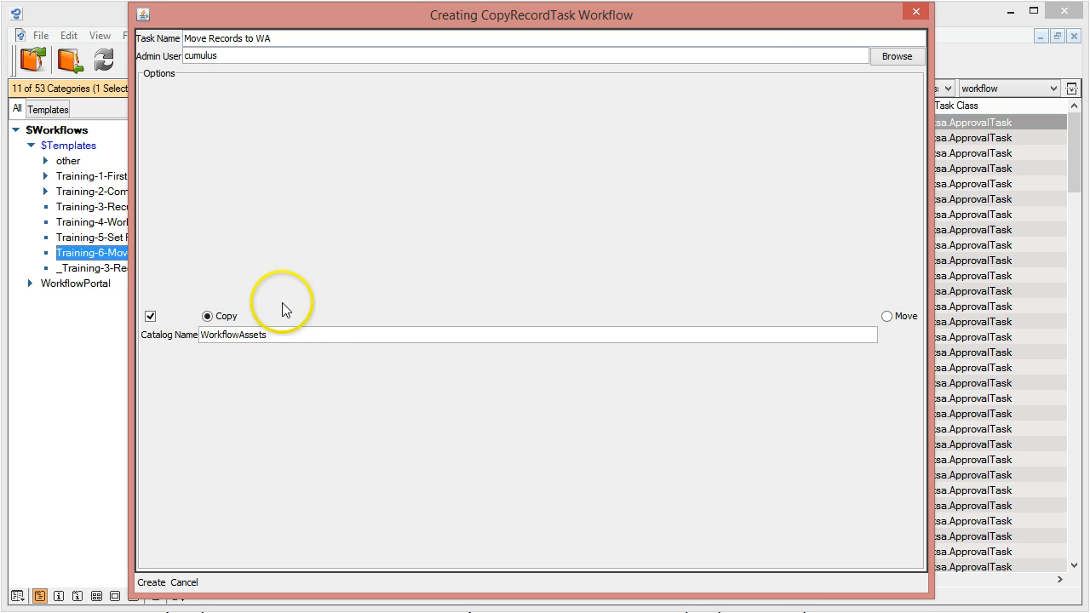
pyautogui.click(150, 584)
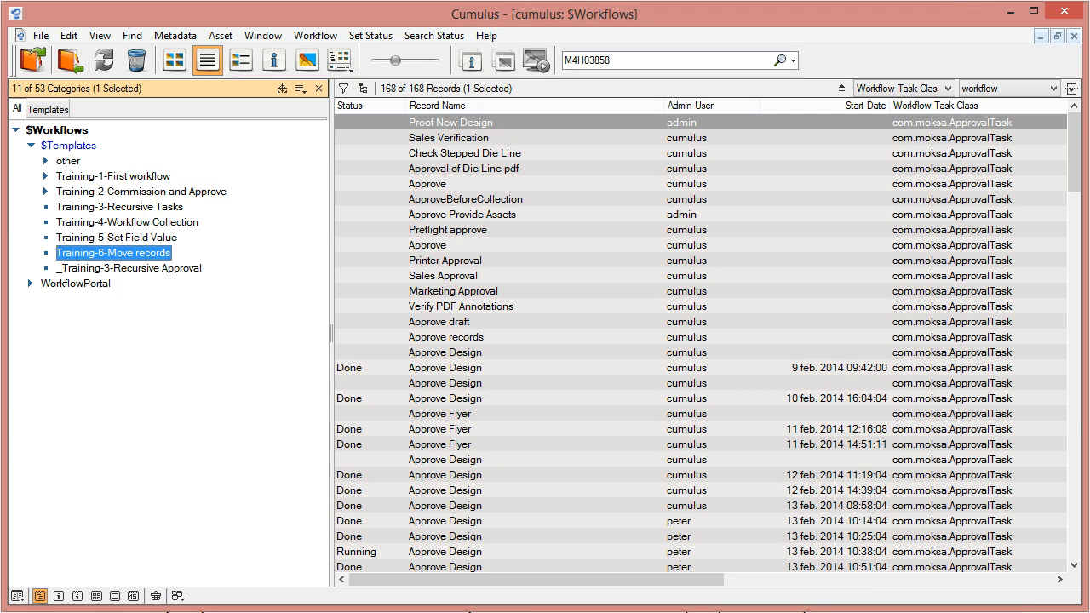
pyautogui.click(596, 577)
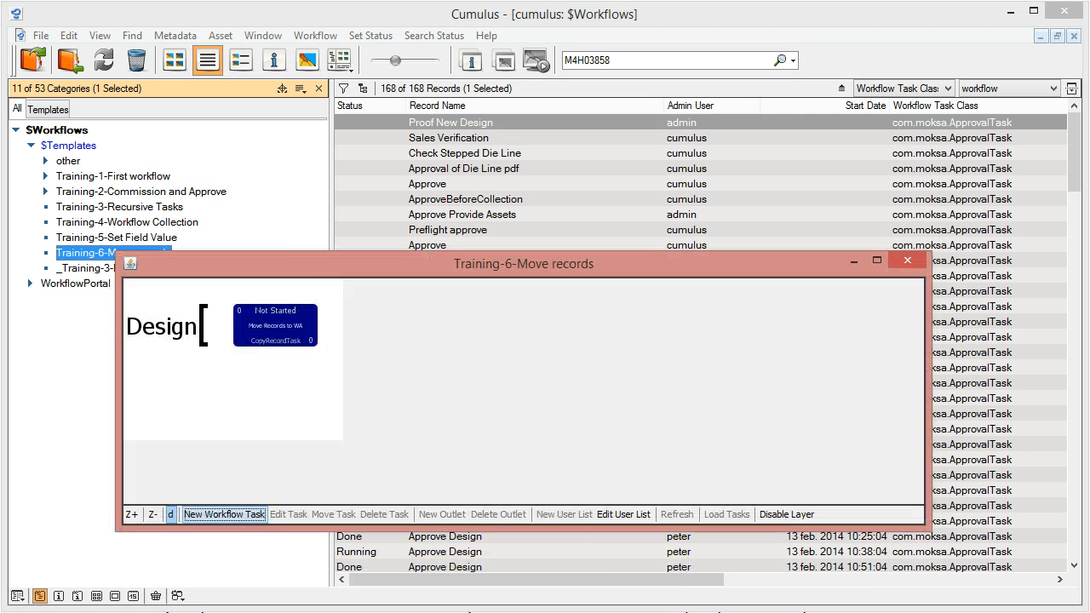
pyautogui.click(183, 334)
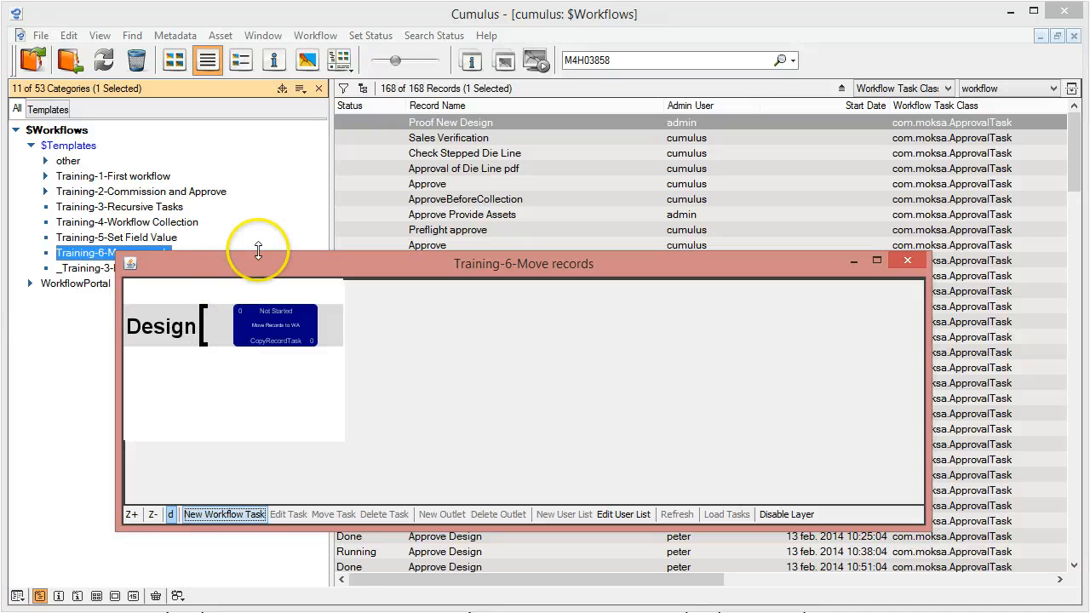
pyautogui.click(292, 328)
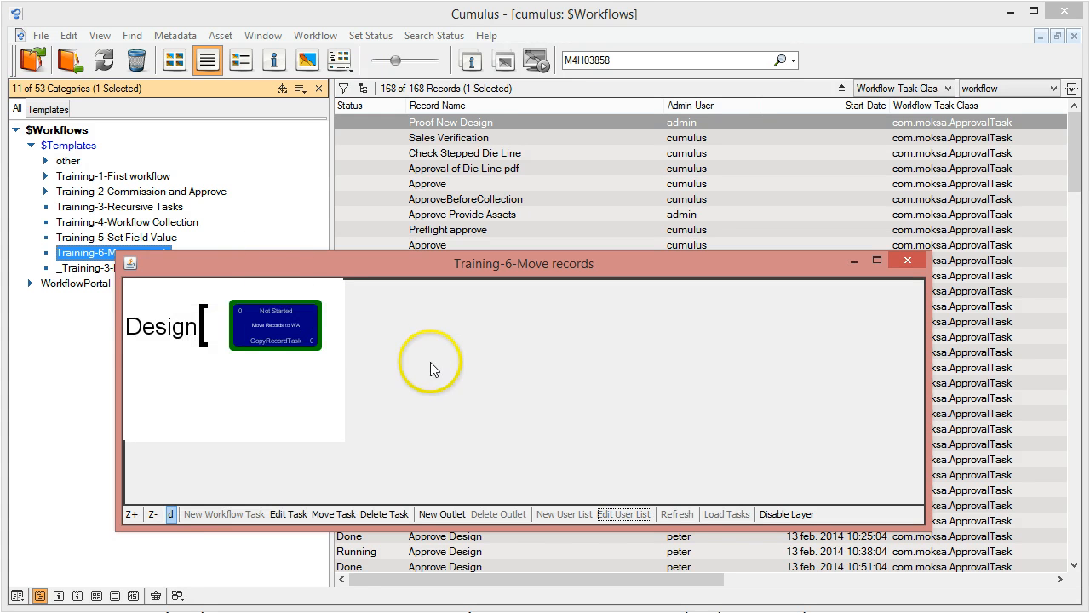
pyautogui.click(170, 333)
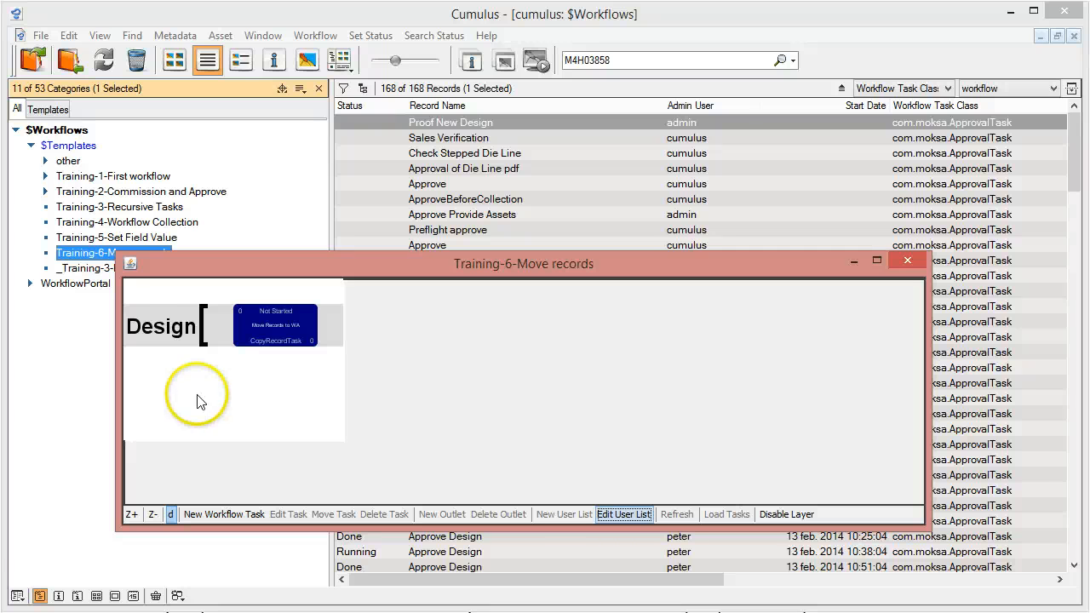
# Start a new RedirectAssetTask for the Design user list and name it "Search for Instructions"
pyautogui.moveTo(233, 269); pyautogui.dragTo(220, 208)
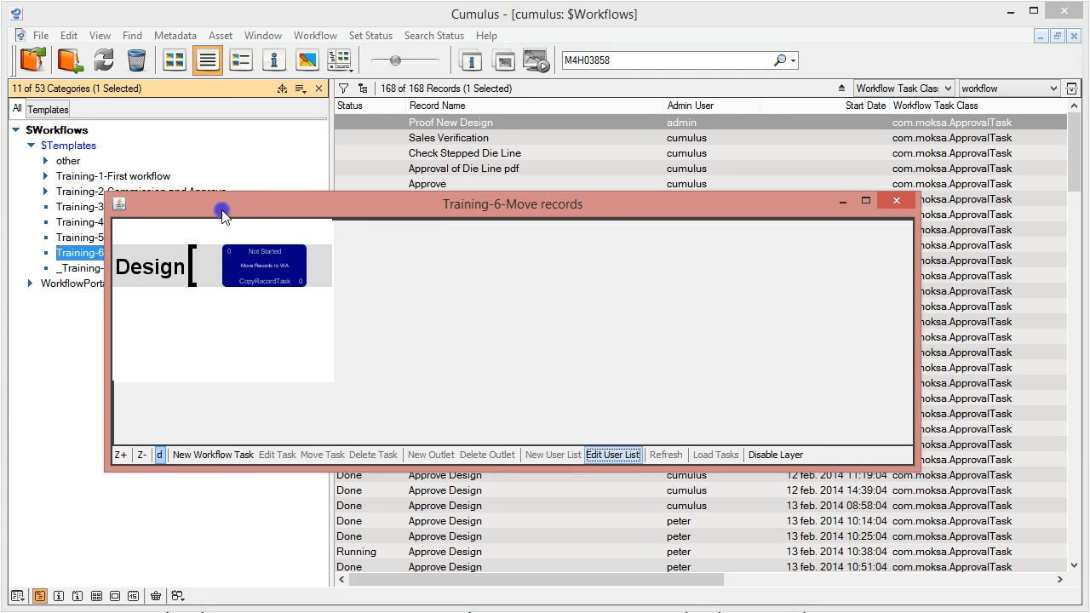
pyautogui.moveTo(913, 464); pyautogui.dragTo(979, 572)
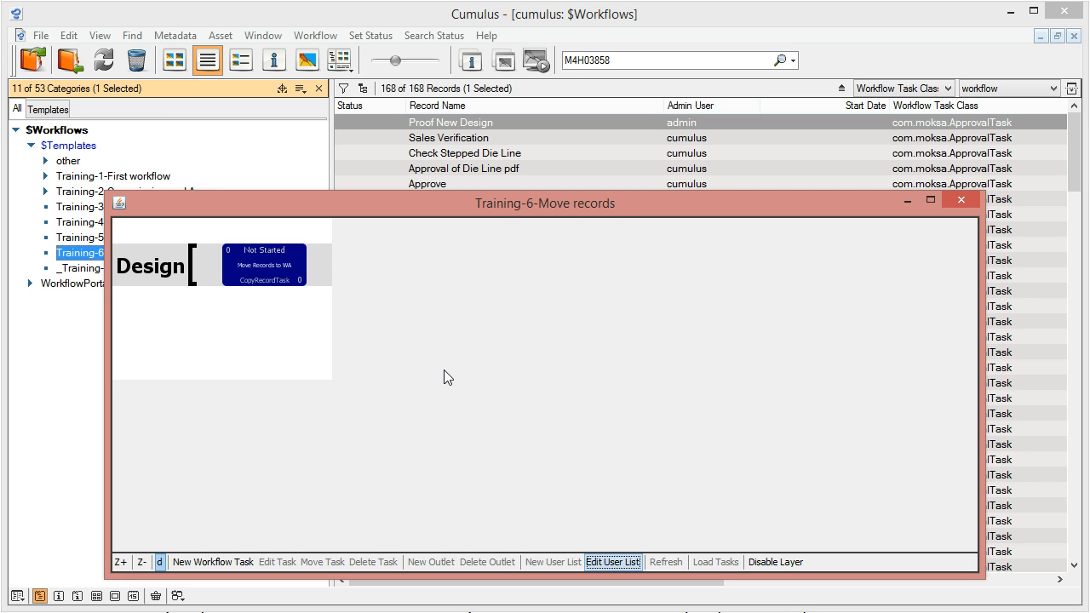
pyautogui.click(149, 269)
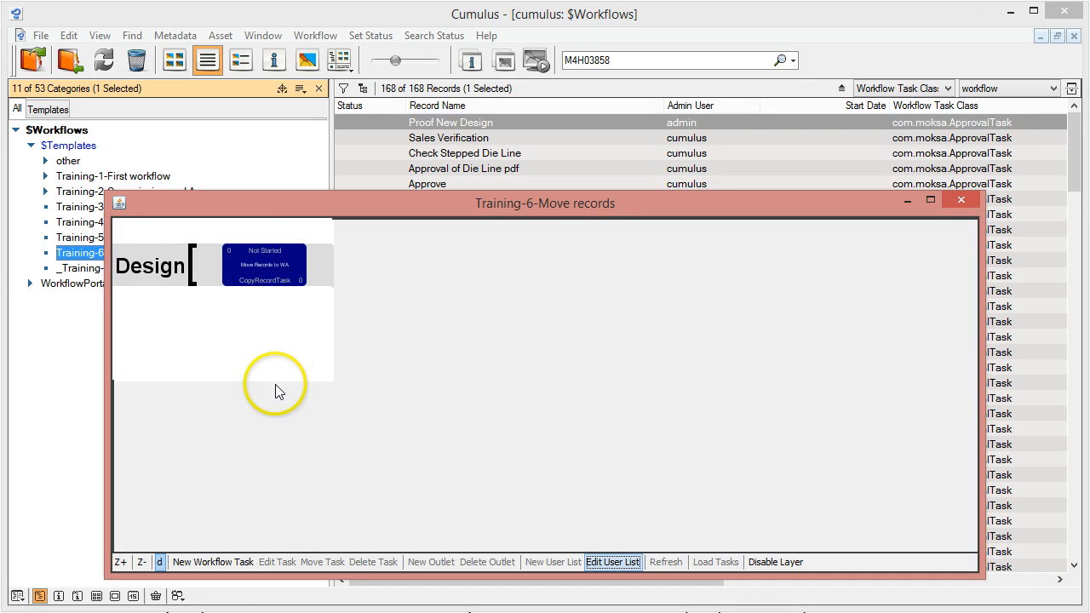
pyautogui.click(218, 563)
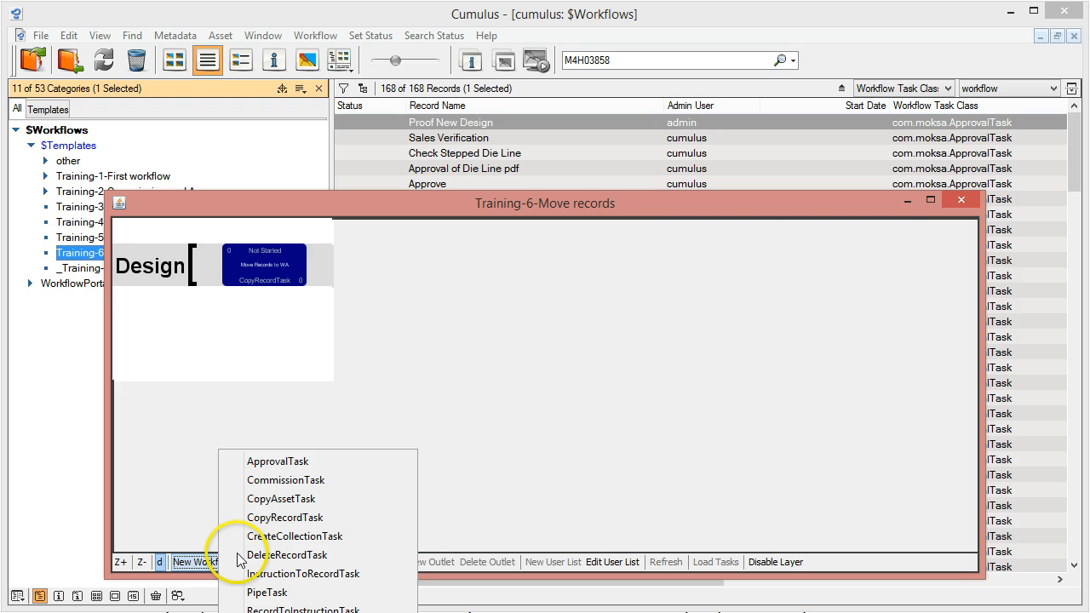
pyautogui.click(285, 612)
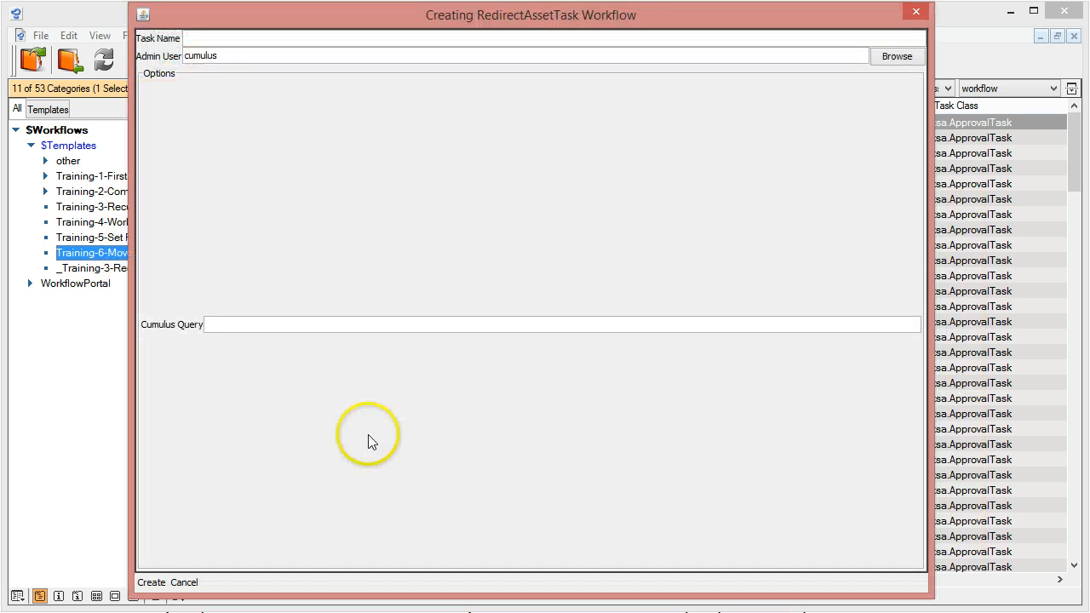
pyautogui.click(235, 43)
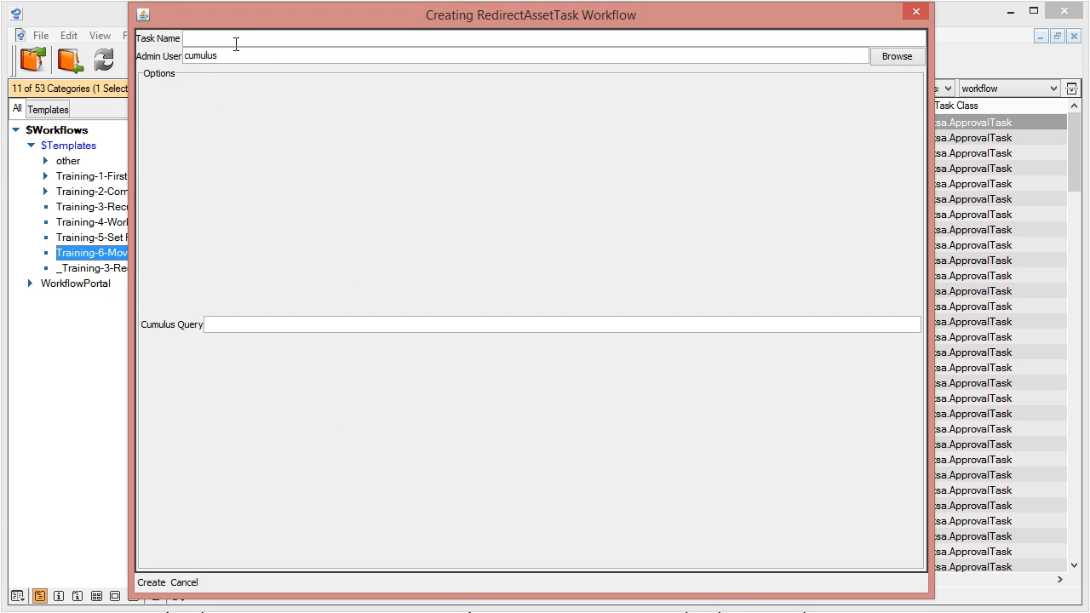
pyautogui.write('Search for Instructions')
# Set the Cumulus query to ("Record Name" ? ".pdf"), create the task and return to the workflow diagram
pyautogui.click(240, 323)
pyautogui.write('(')
pyautogui.write('Record Name" ?')
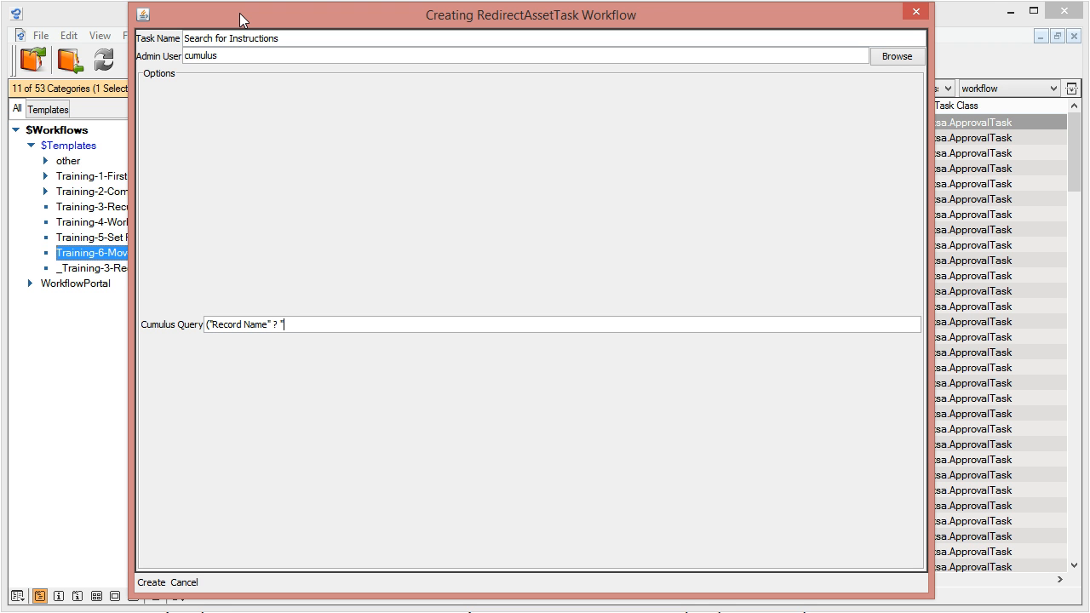
pyautogui.write('pdf')
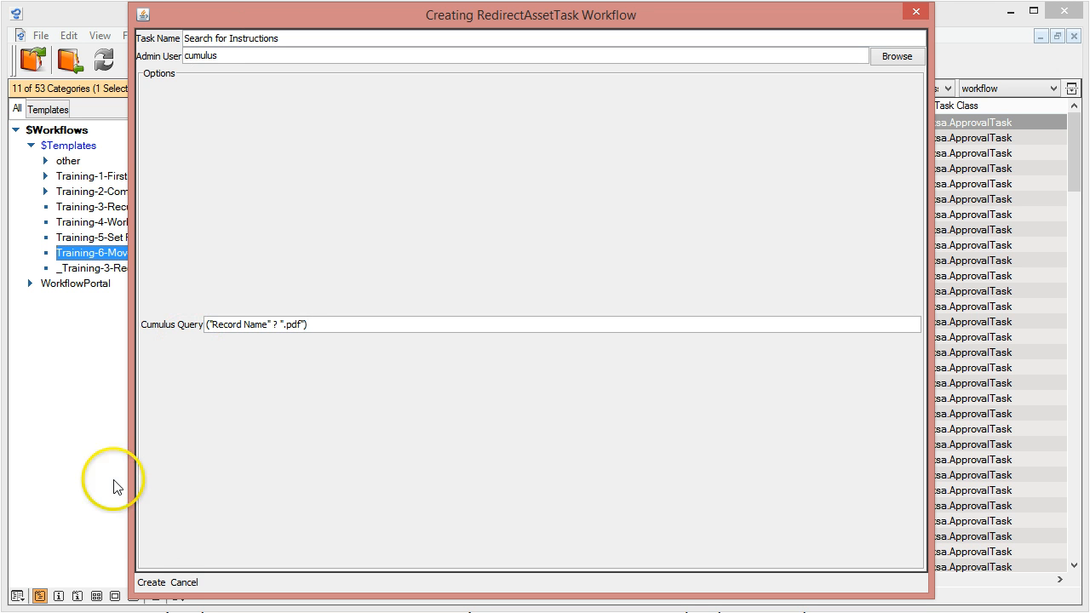
pyautogui.click(152, 583)
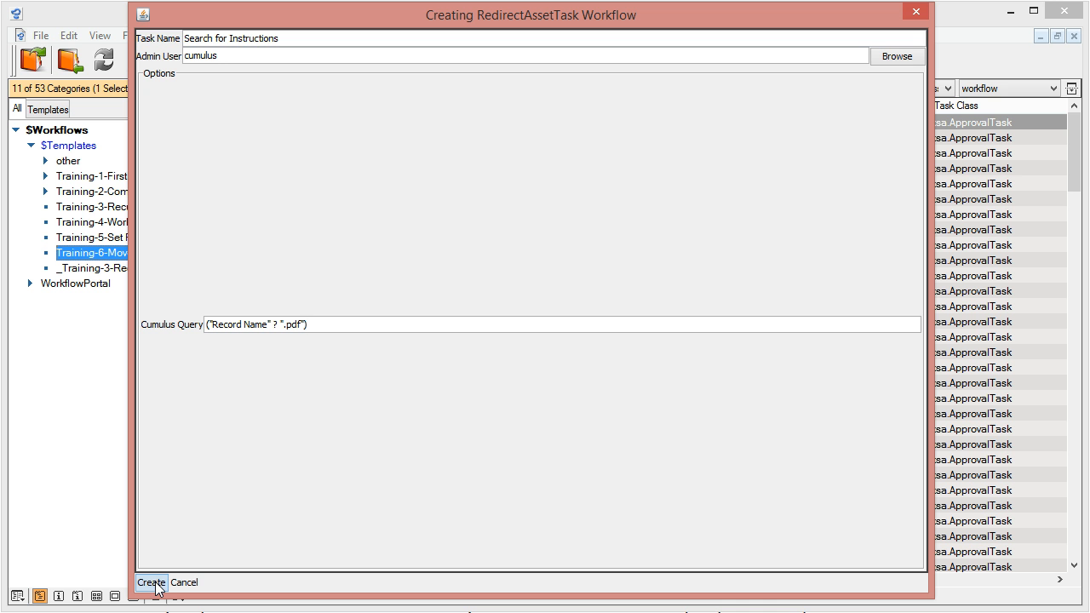
pyautogui.click(156, 585)
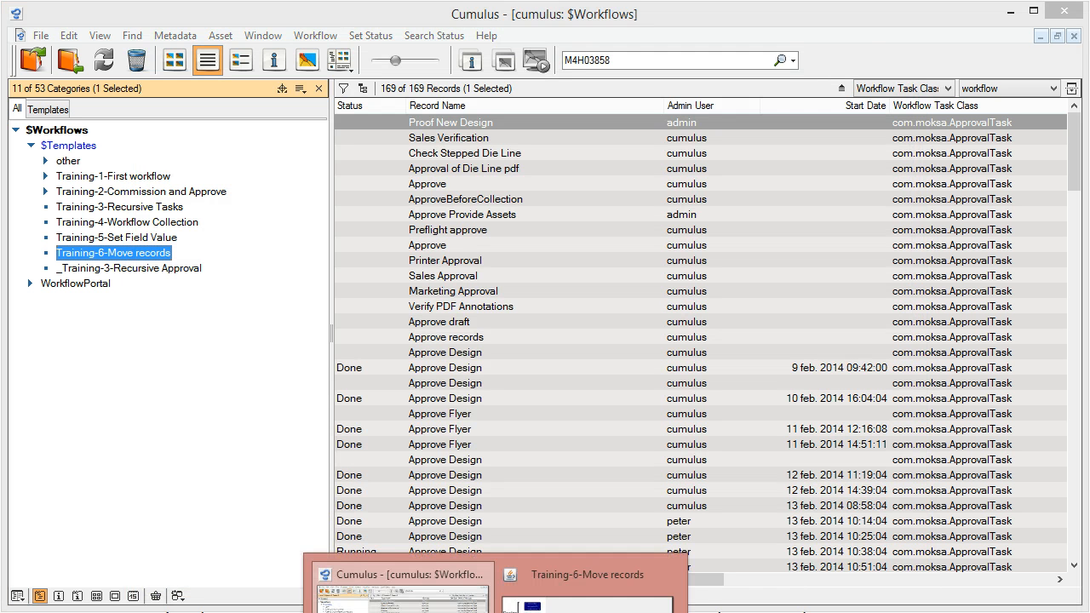
pyautogui.click(587, 596)
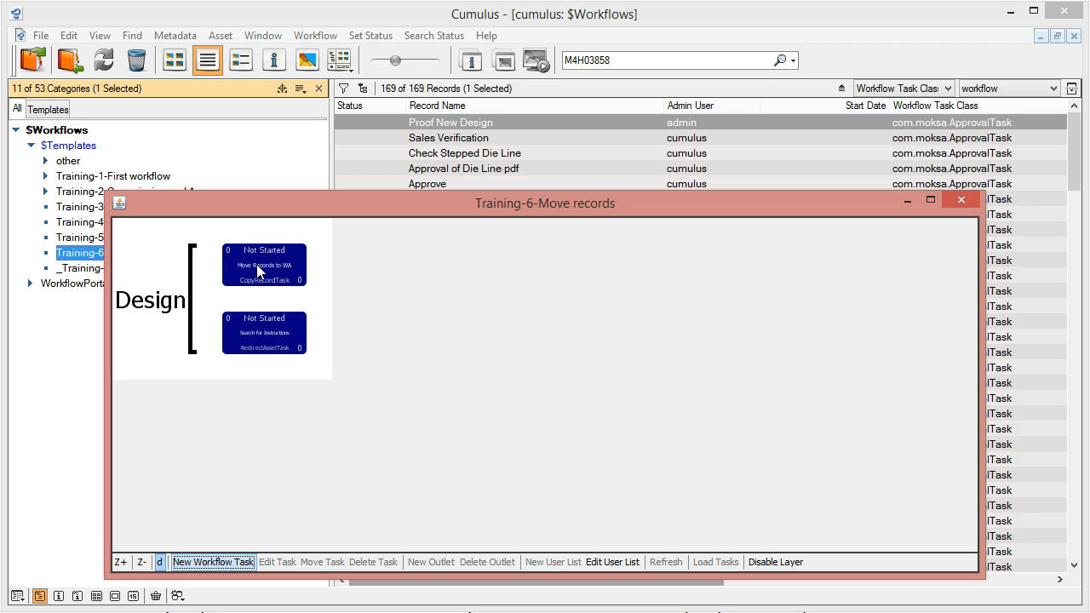
# Connect the Move Records to WA task to the Search for Instructions task through a new Copied Records outlet
pyautogui.click(121, 562)
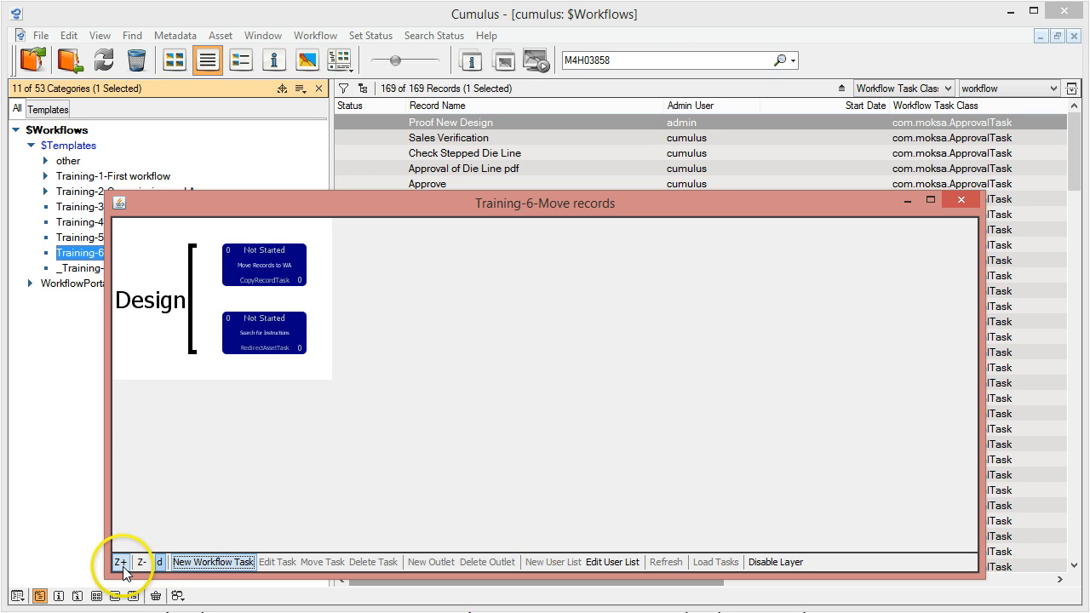
pyautogui.click(120, 562)
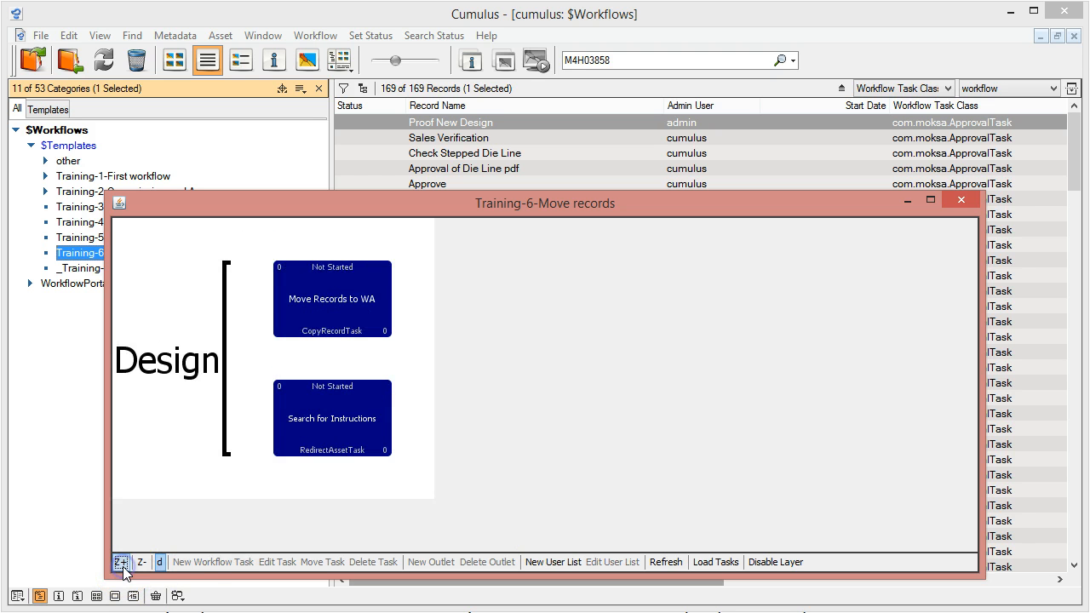
pyautogui.click(328, 303)
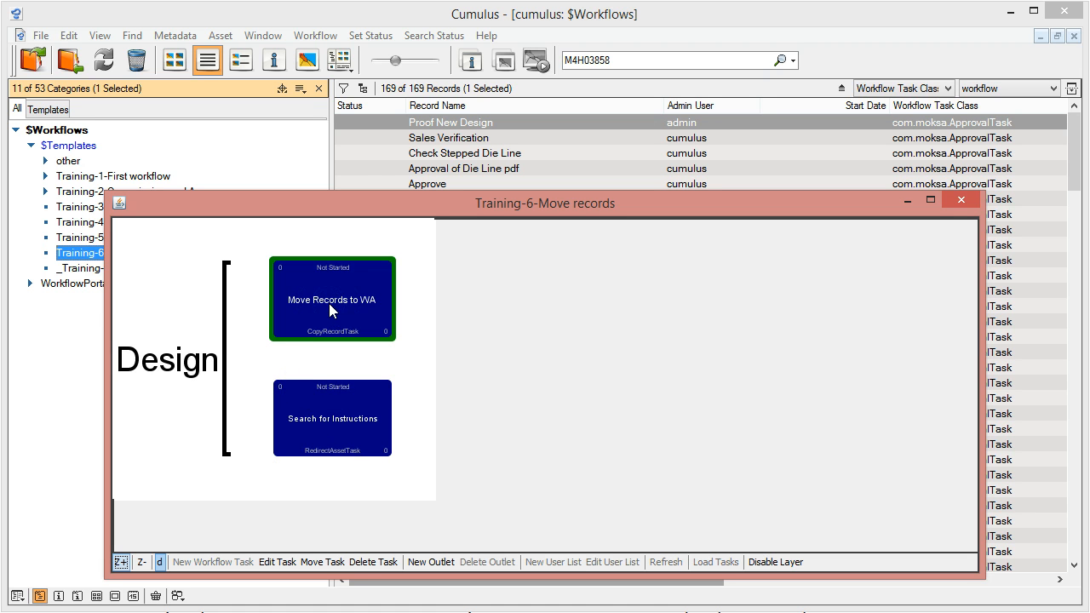
pyautogui.click(419, 562)
pyautogui.click(494, 574)
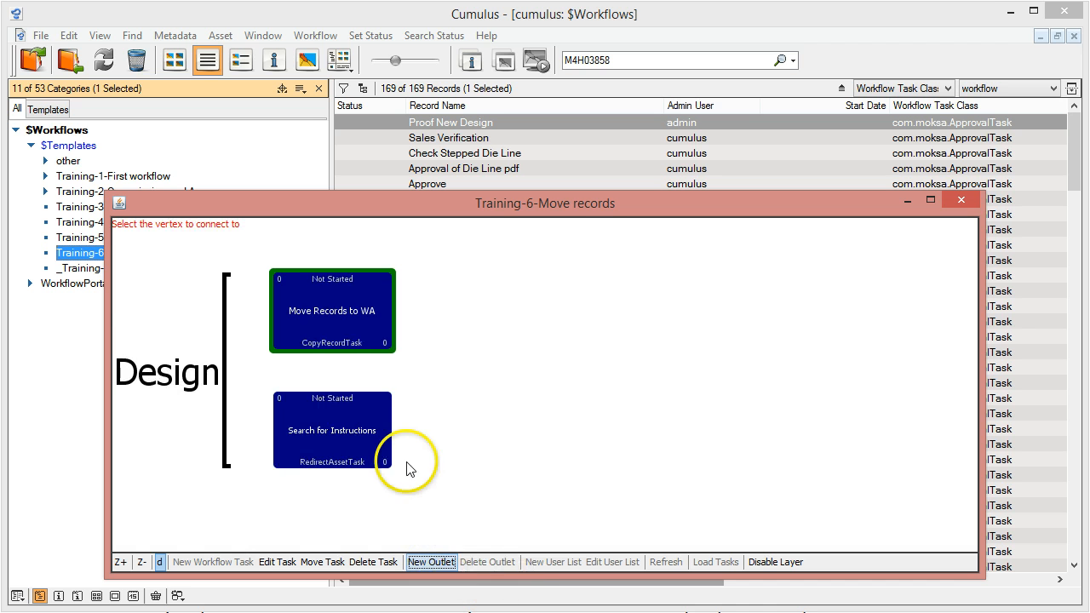
pyautogui.click(364, 431)
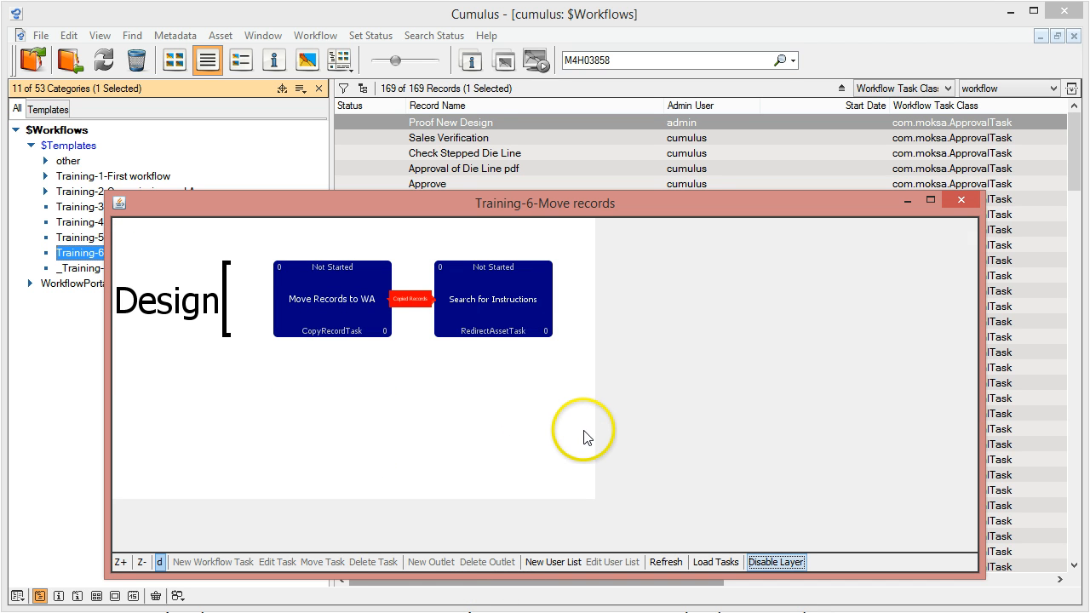
# Create a RecordToInstructionTask named "Move pdf to instr" for the Design user list and return to the workflow diagram
pyautogui.click(512, 332)
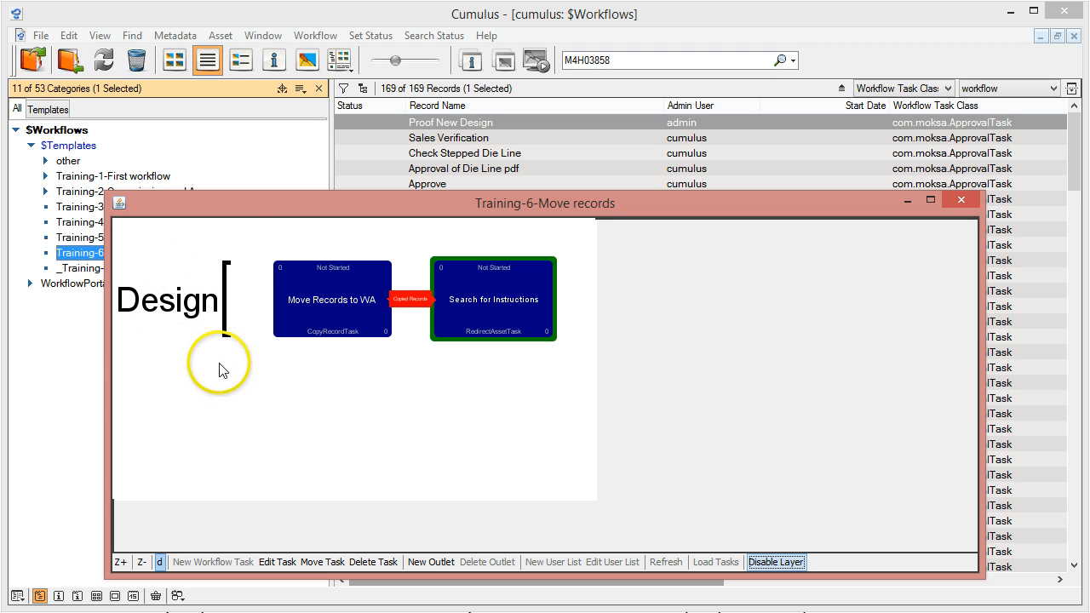
pyautogui.click(159, 312)
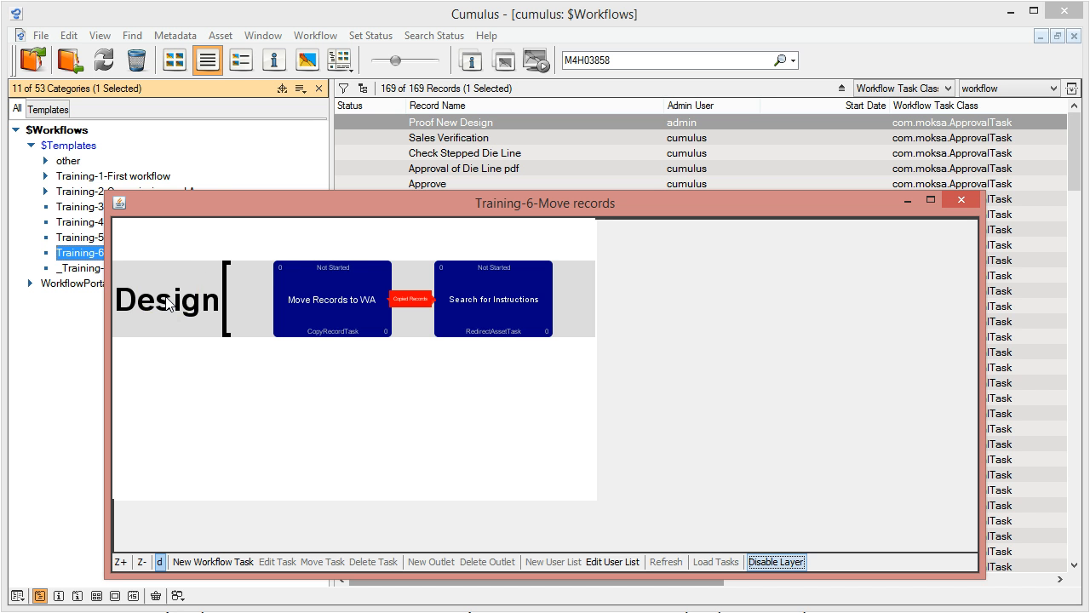
pyautogui.click(215, 563)
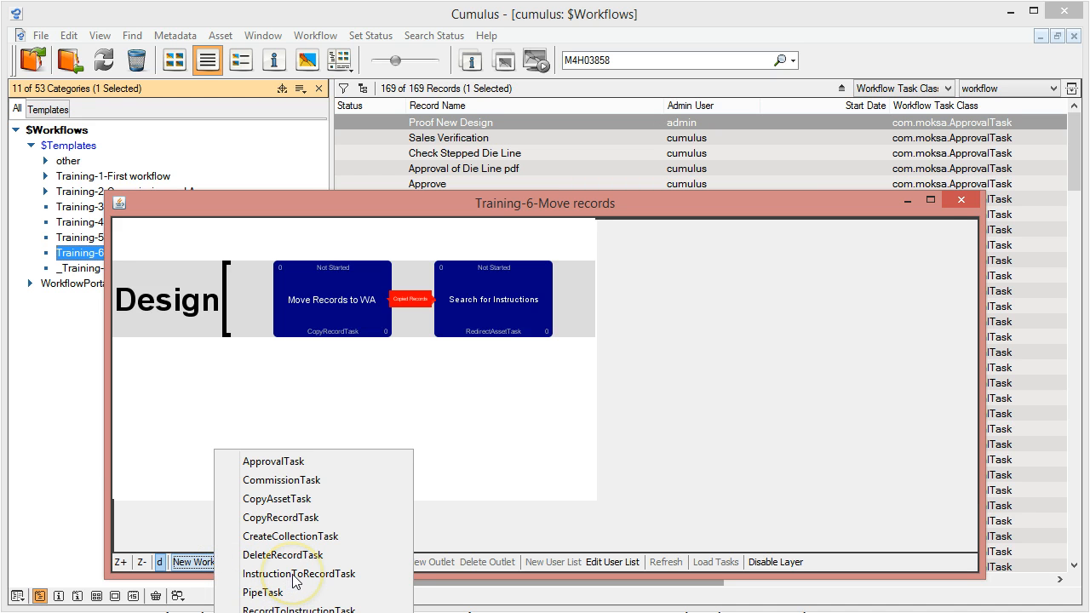
pyautogui.click(298, 609)
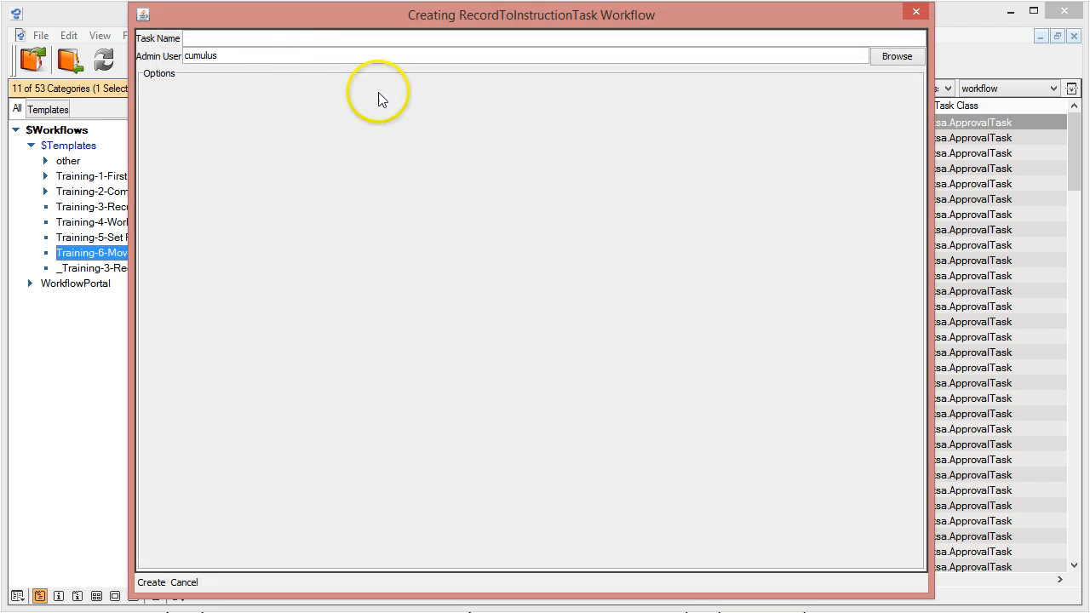
pyautogui.click(269, 40)
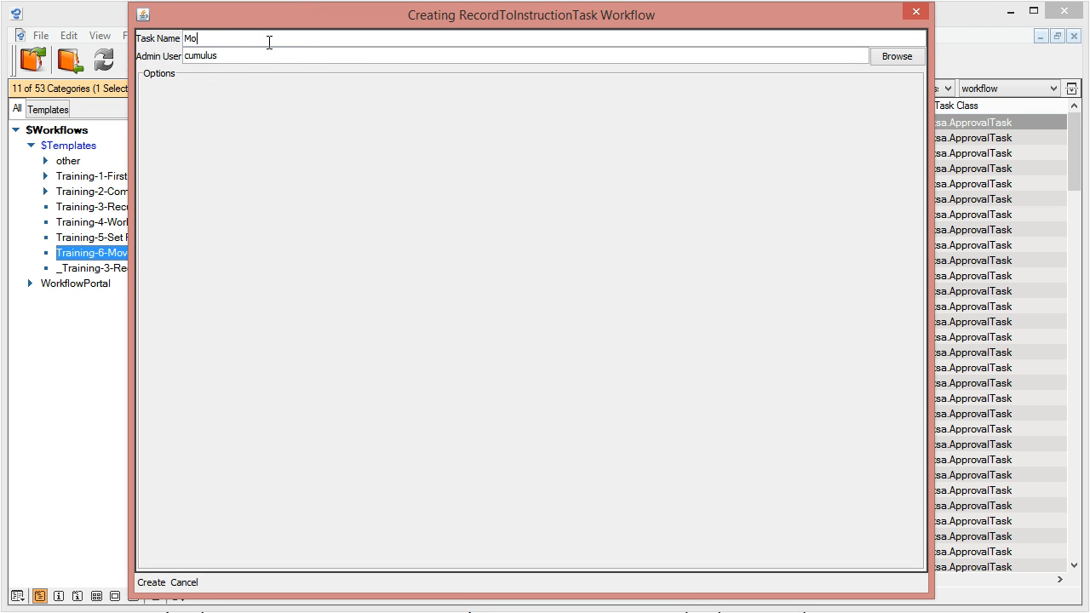
pyautogui.write('Move pdf to instr')
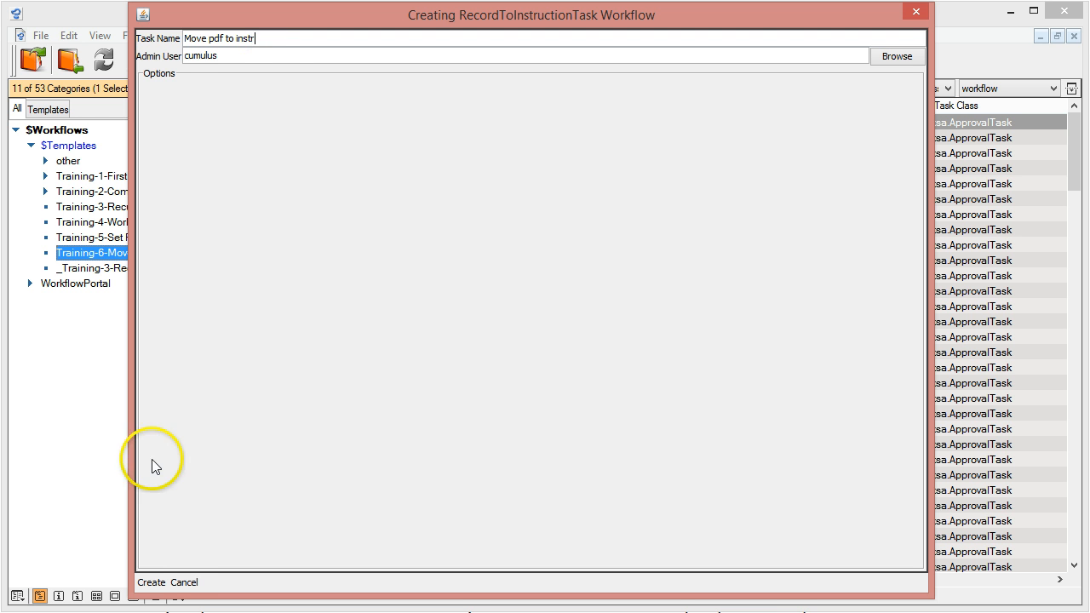
pyautogui.click(151, 582)
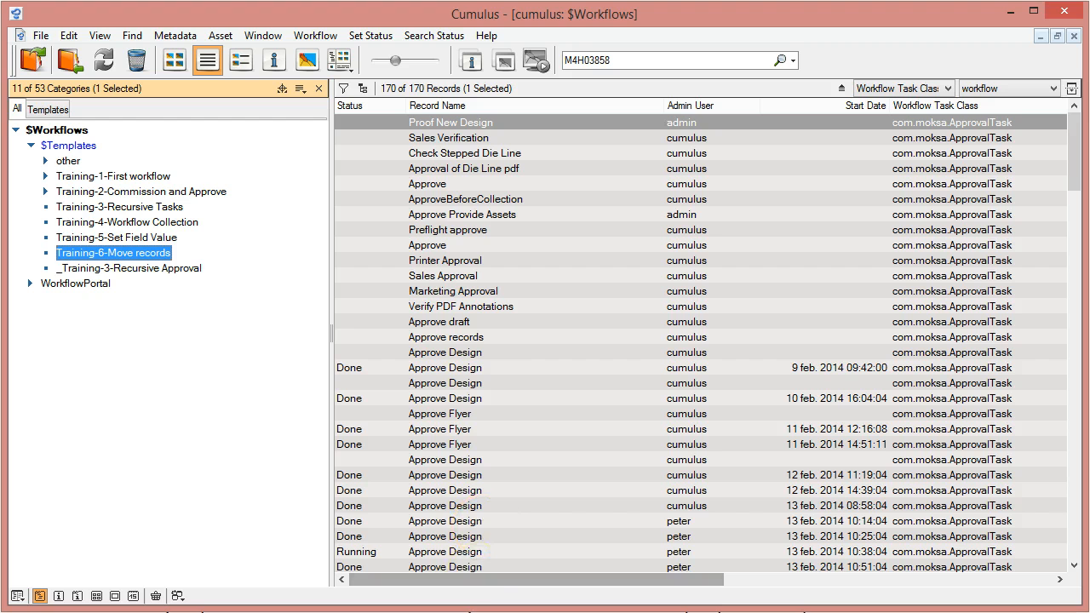
pyautogui.click(562, 579)
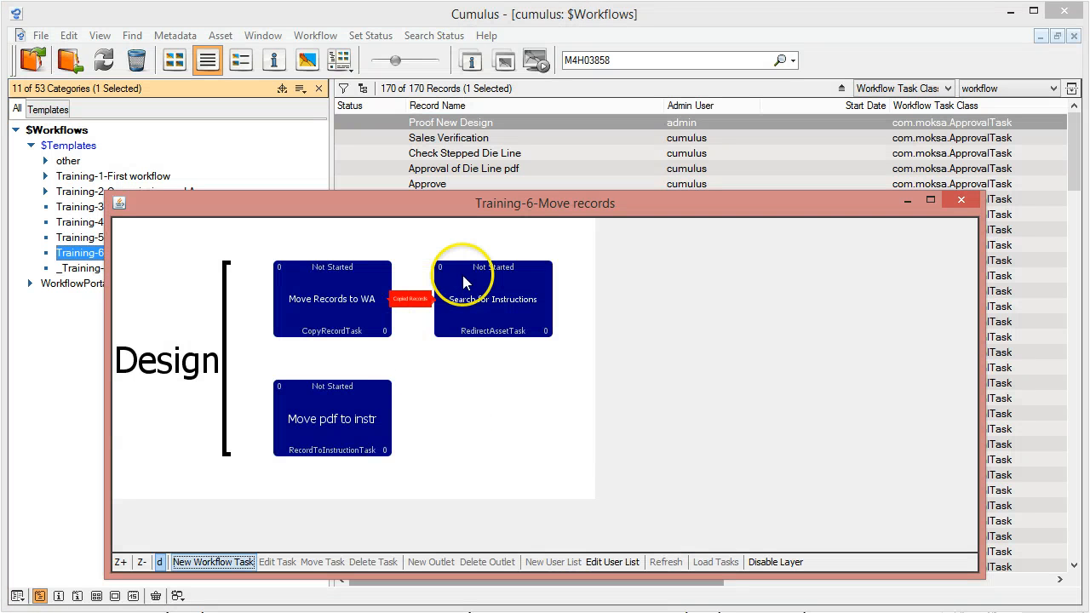
# Connect the Search for Instructions task to the Move pdf to instr task through a new Query Result Records outlet
pyautogui.click(492, 312)
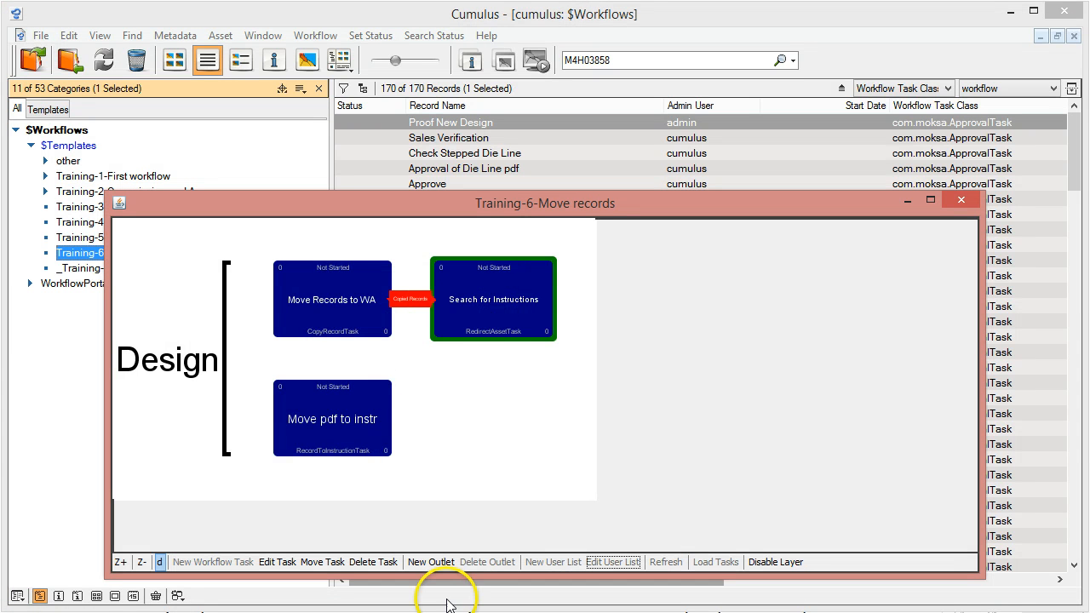
pyautogui.click(432, 562)
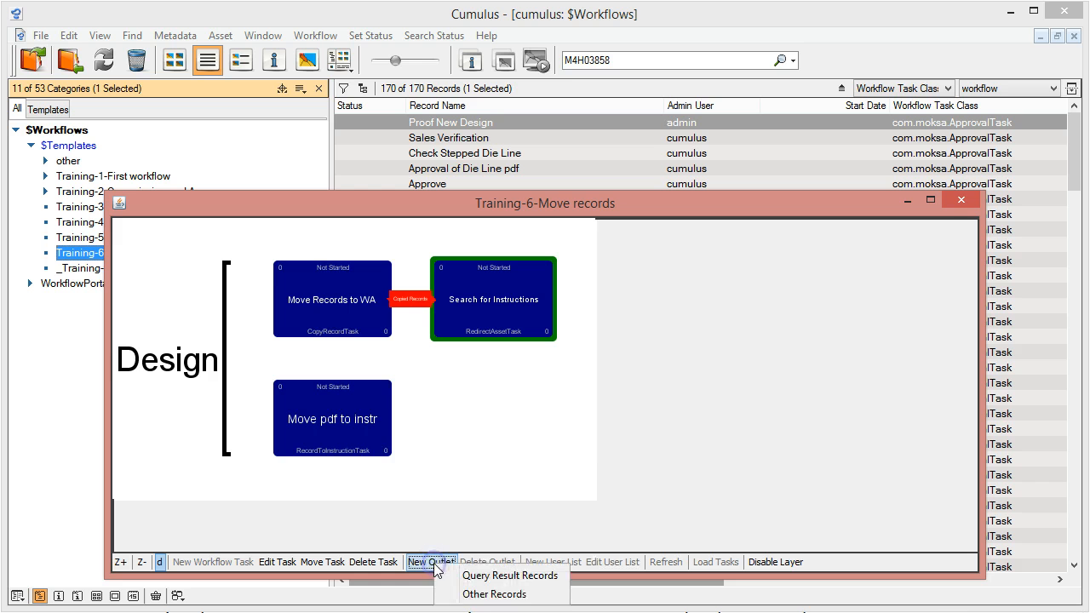
pyautogui.click(510, 577)
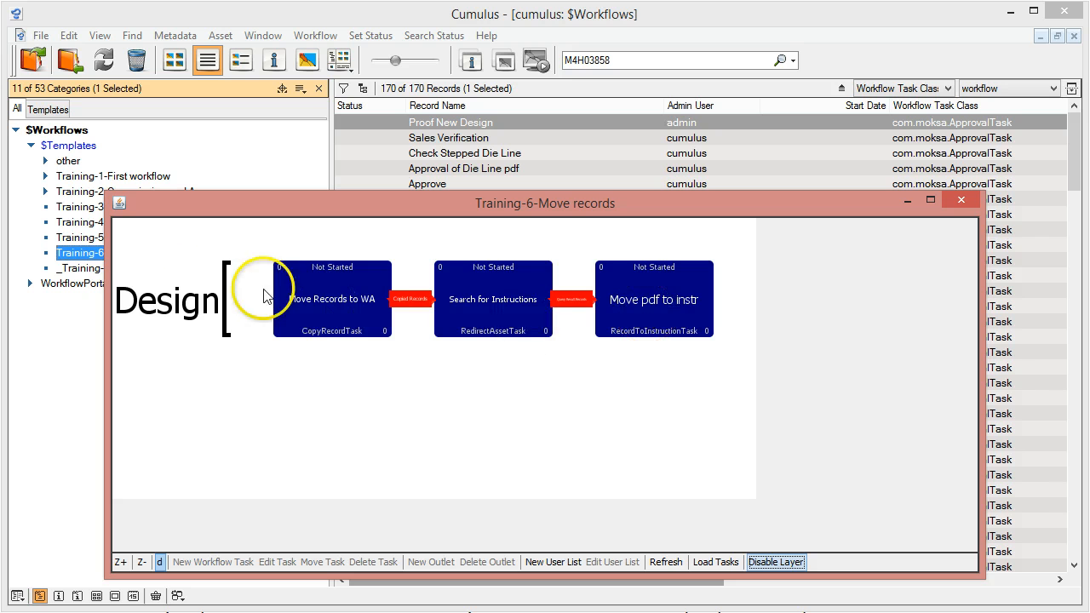
# Start a new CommissionTask for the Design user list, using "create flyer" as both its task name and title
pyautogui.click(618, 293)
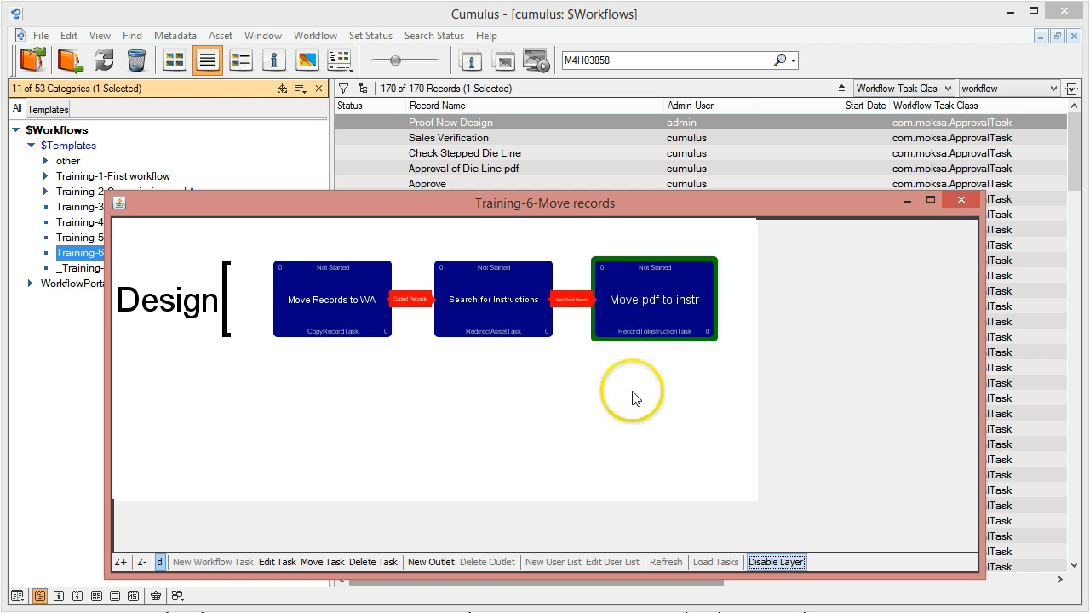
pyautogui.click(153, 305)
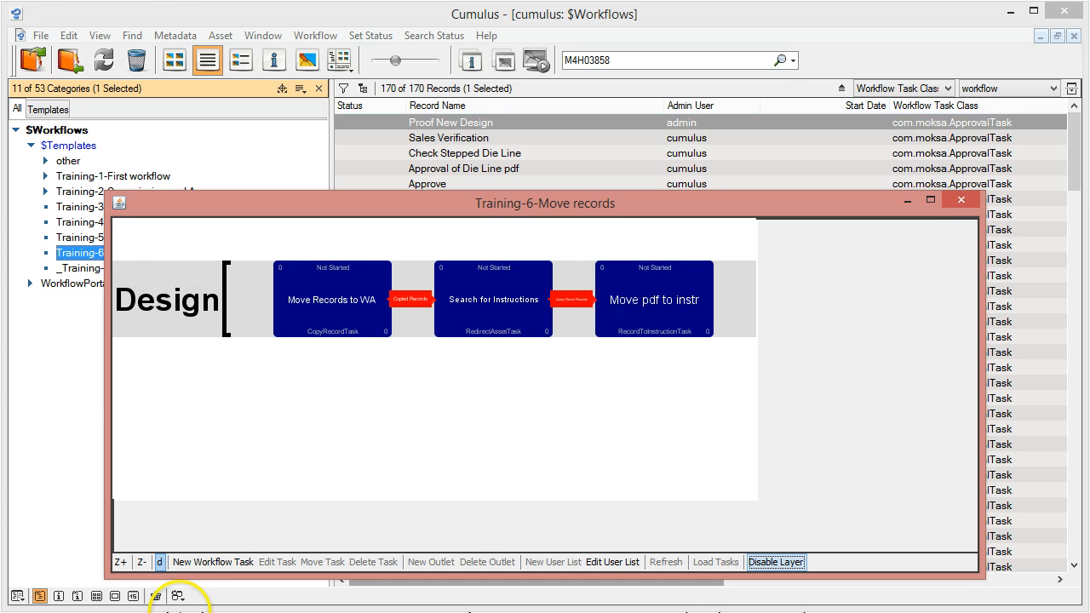
pyautogui.click(194, 562)
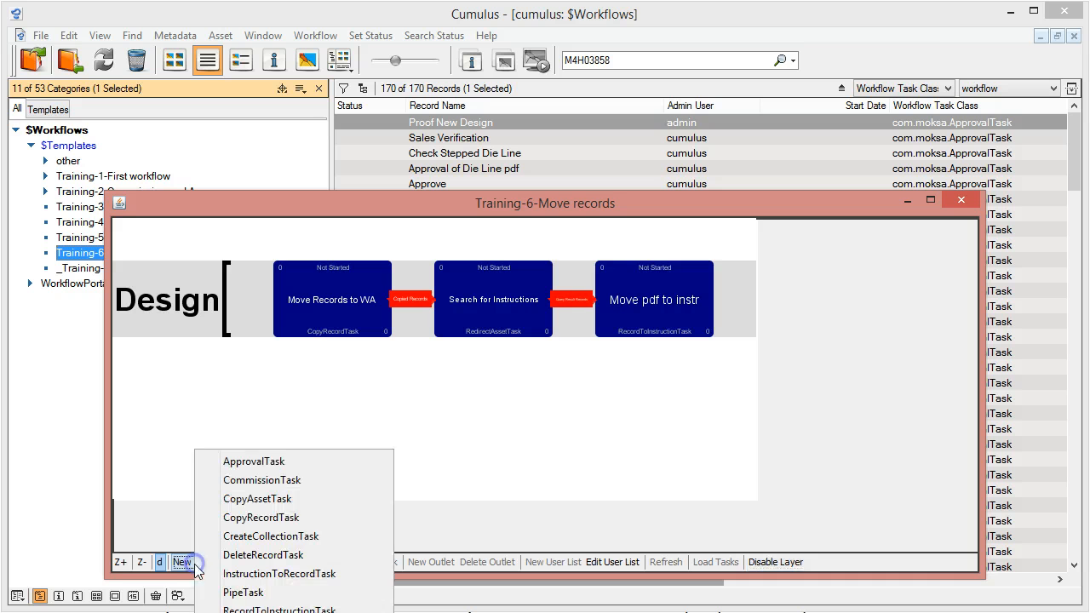
pyautogui.click(262, 480)
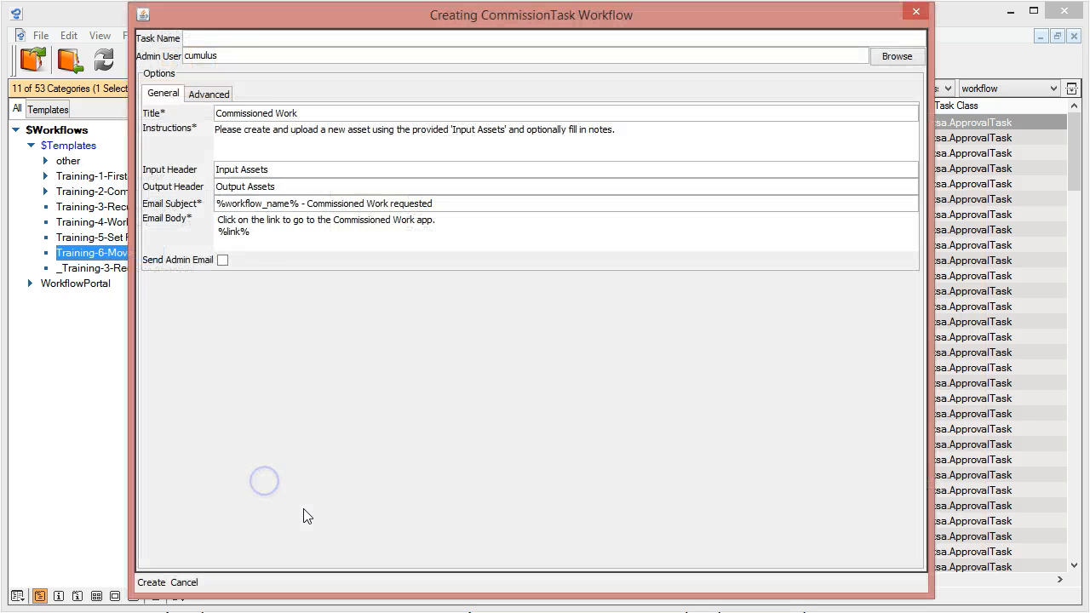
pyautogui.click(246, 40)
pyautogui.write('create flyer')
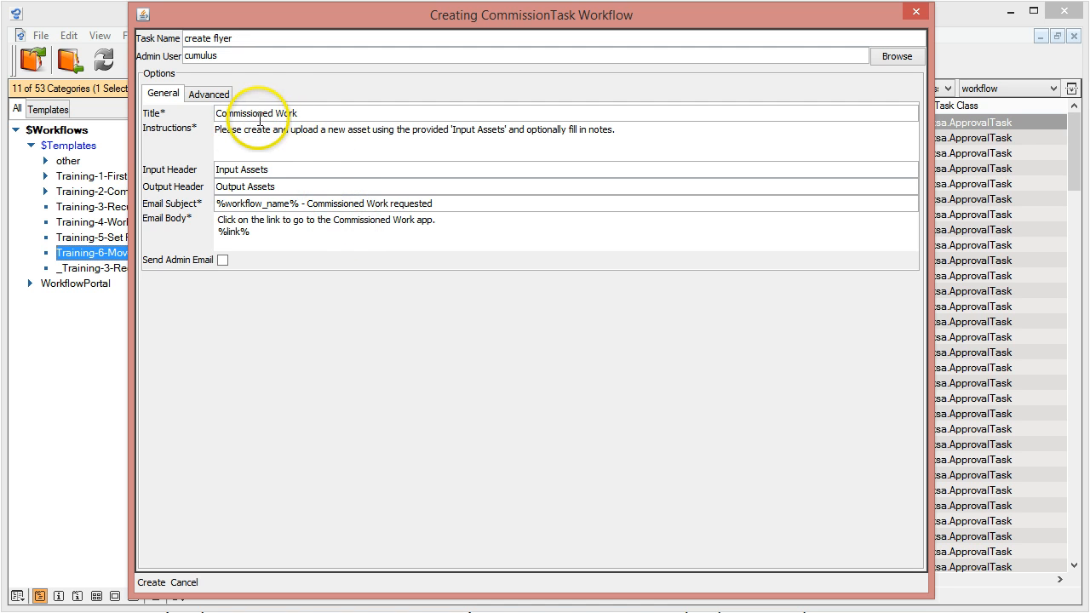
pyautogui.moveTo(255, 38); pyautogui.dragTo(134, 17)
pyautogui.hotkey('ctrl', 'c')
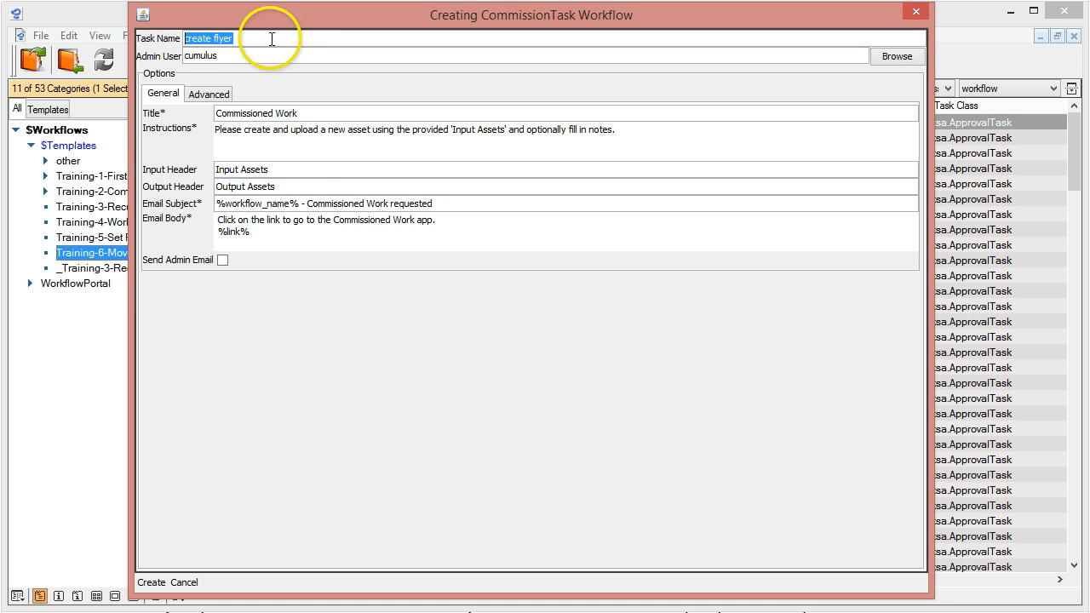
pyautogui.moveTo(303, 112); pyautogui.dragTo(128, 98)
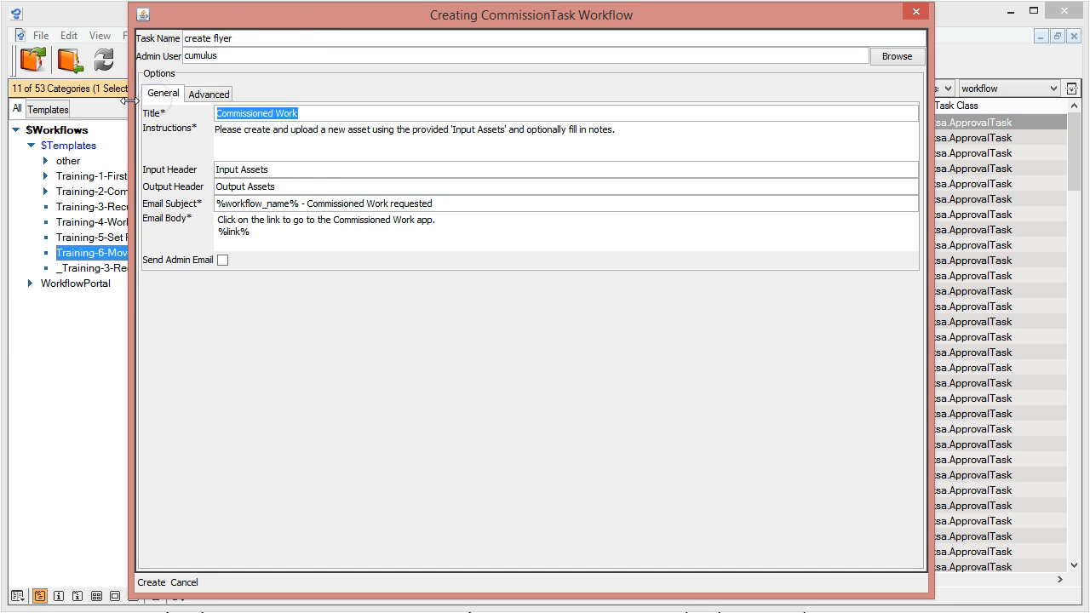
pyautogui.hotkey('ctrl', 'v')
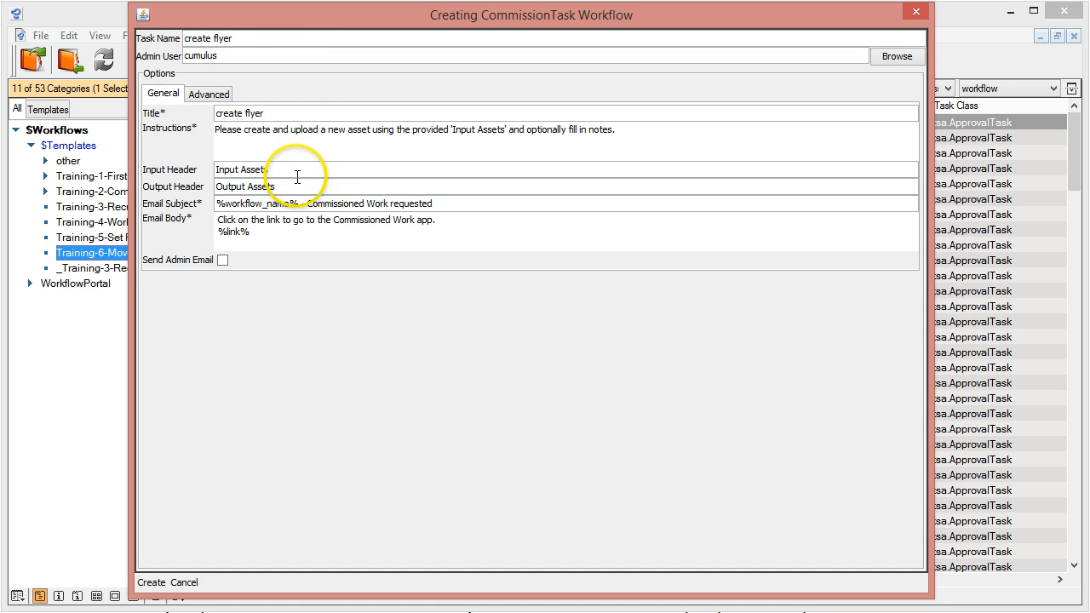
# Set the commission task's target catalog to WorkflowAssets, create the task and return to the workflow diagram
pyautogui.click(219, 98)
pyautogui.click(336, 163)
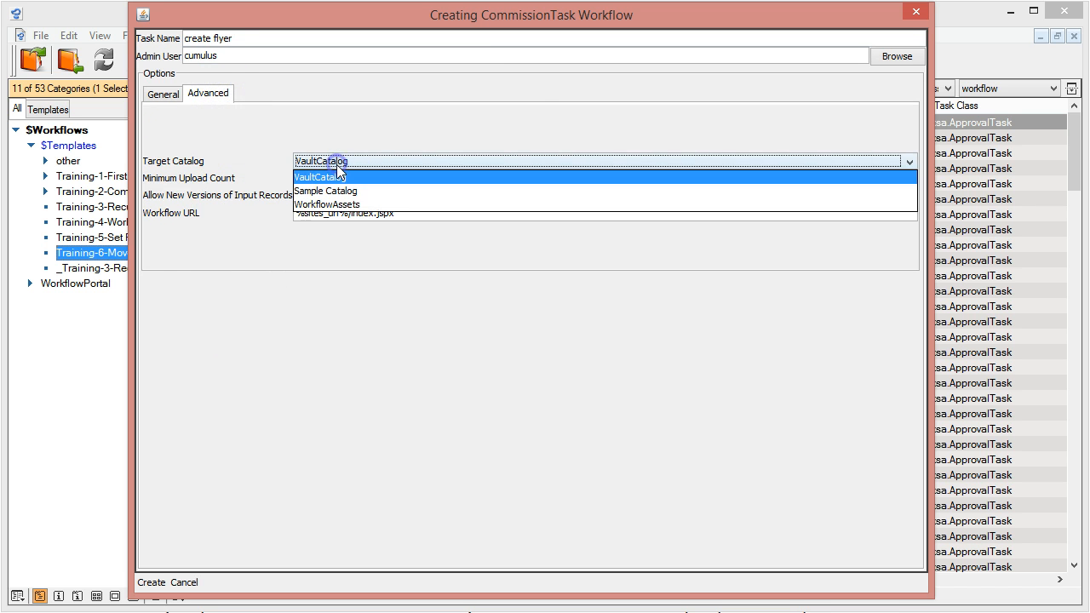
pyautogui.click(317, 205)
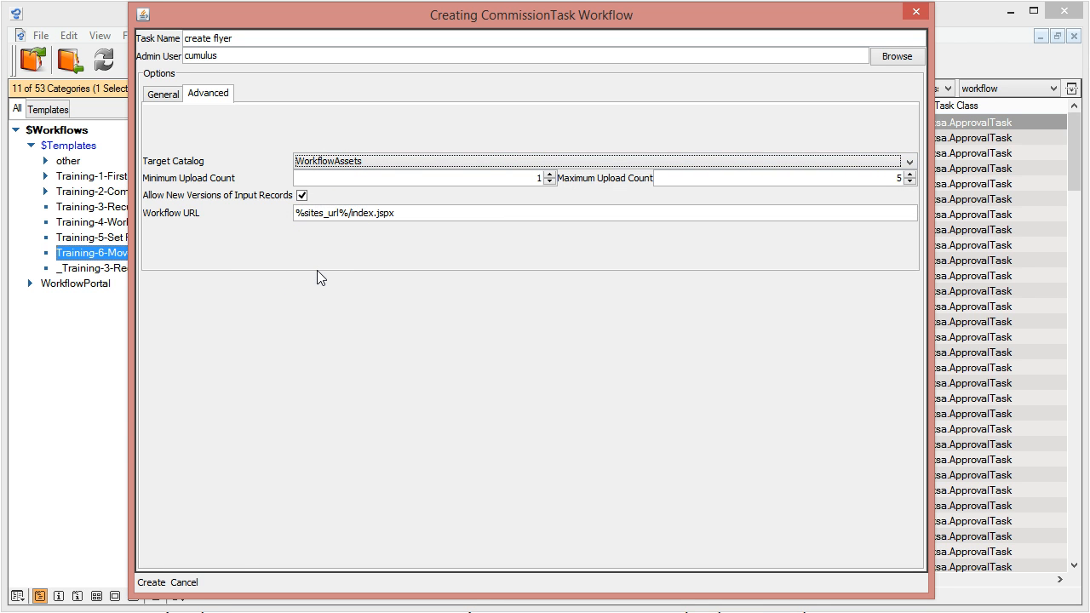
pyautogui.click(153, 583)
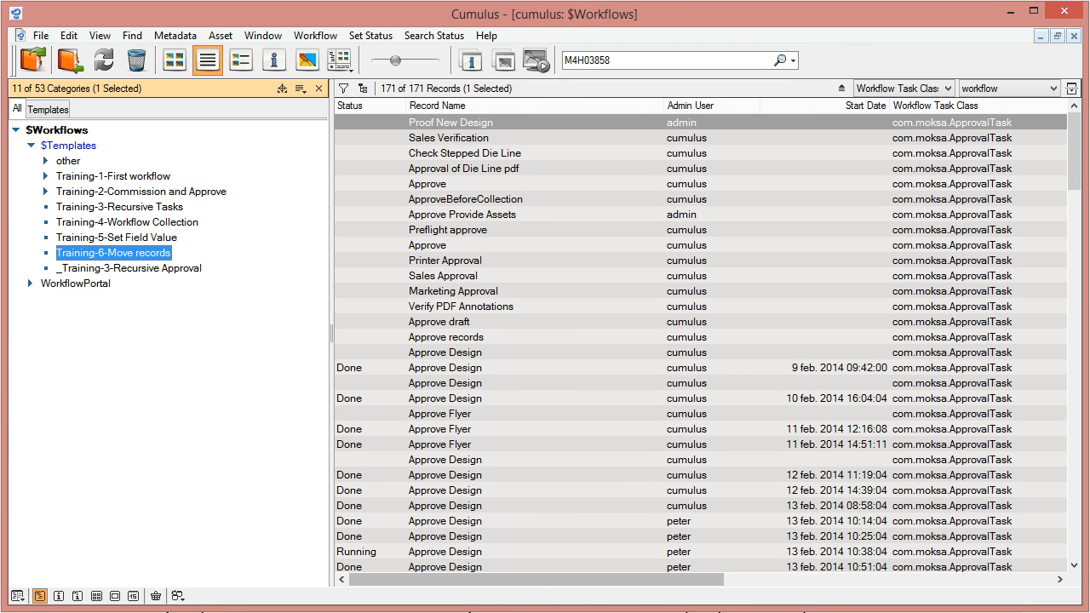
pyautogui.click(496, 612)
pyautogui.click(592, 600)
# Connect the Move pdf to instr task to the create flyer task through a new No Records outlet
pyautogui.click(633, 308)
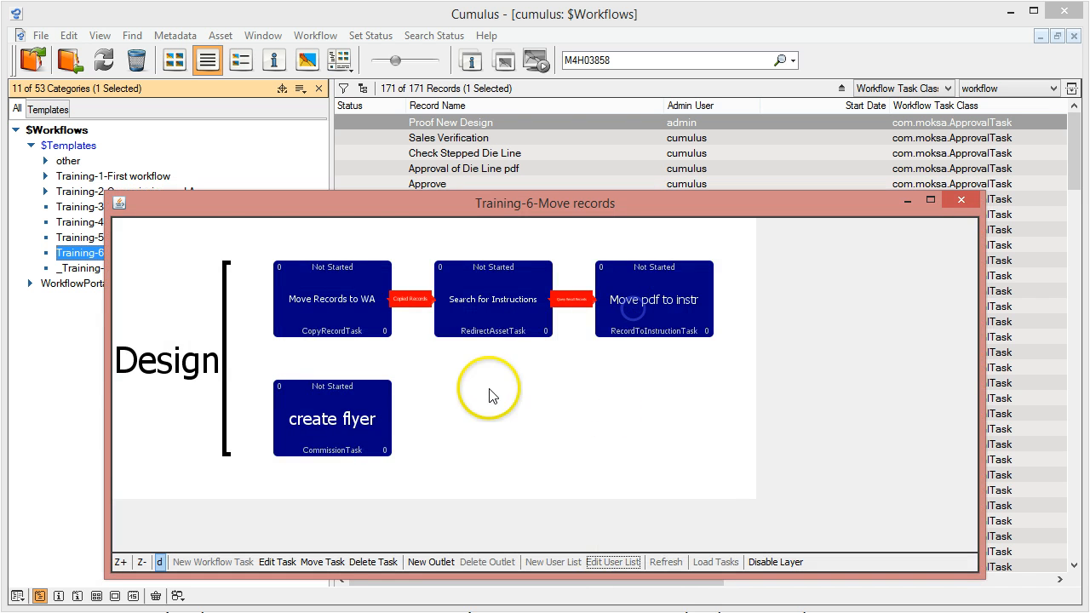
pyautogui.click(444, 564)
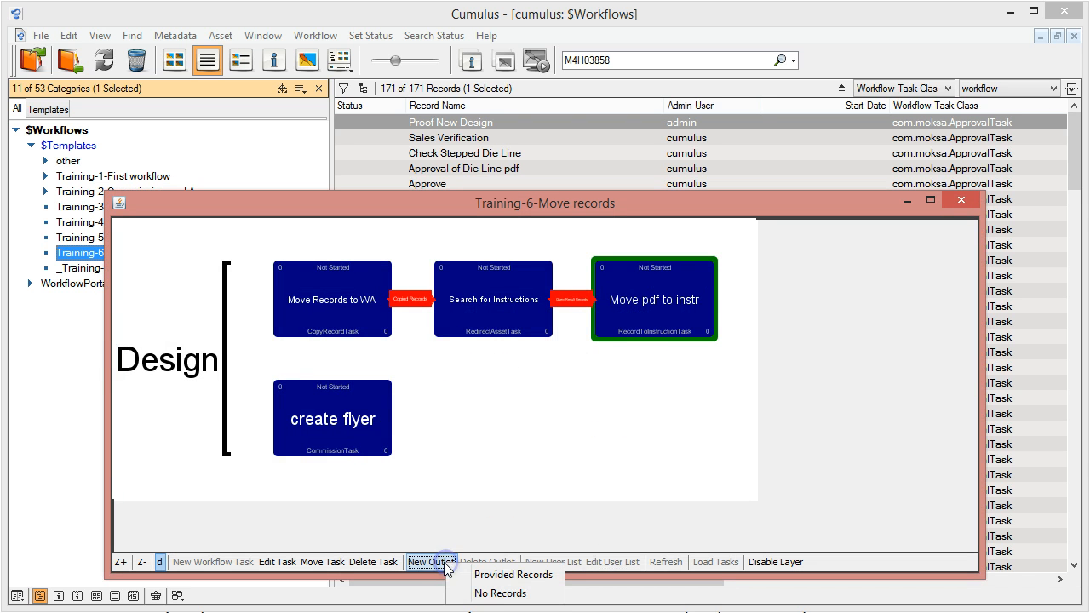
pyautogui.click(500, 593)
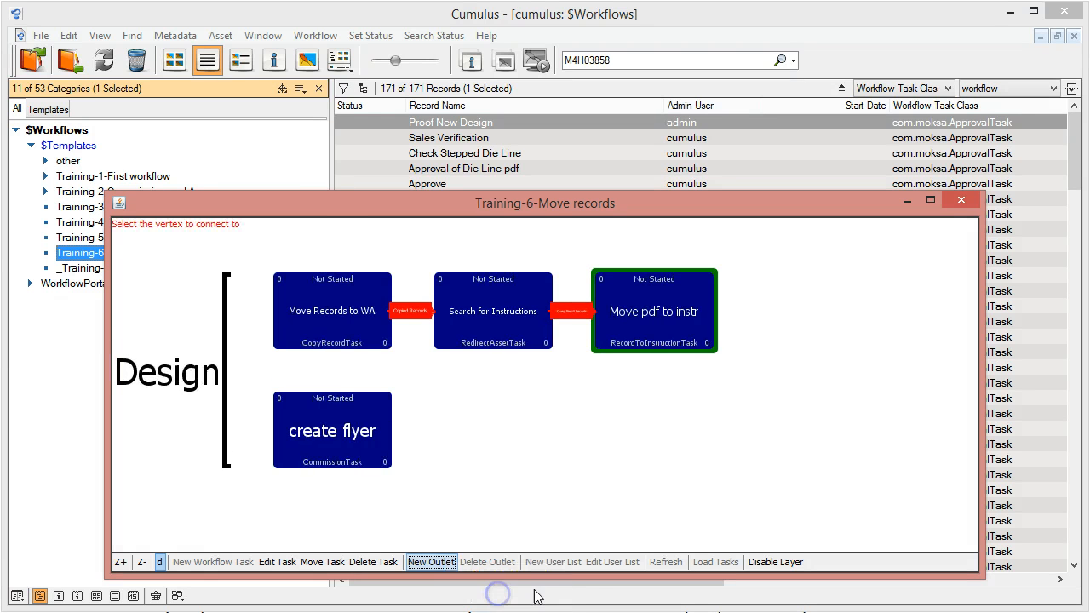
pyautogui.click(356, 421)
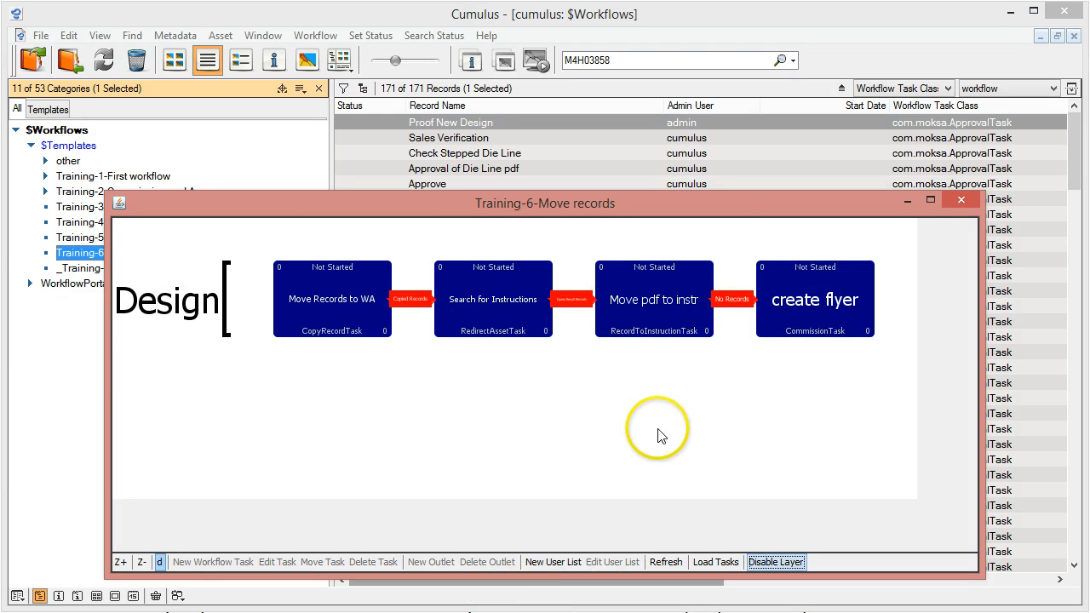
# Delete the No Records outlet between the Move pdf to instr and create flyer tasks
pyautogui.click(621, 312)
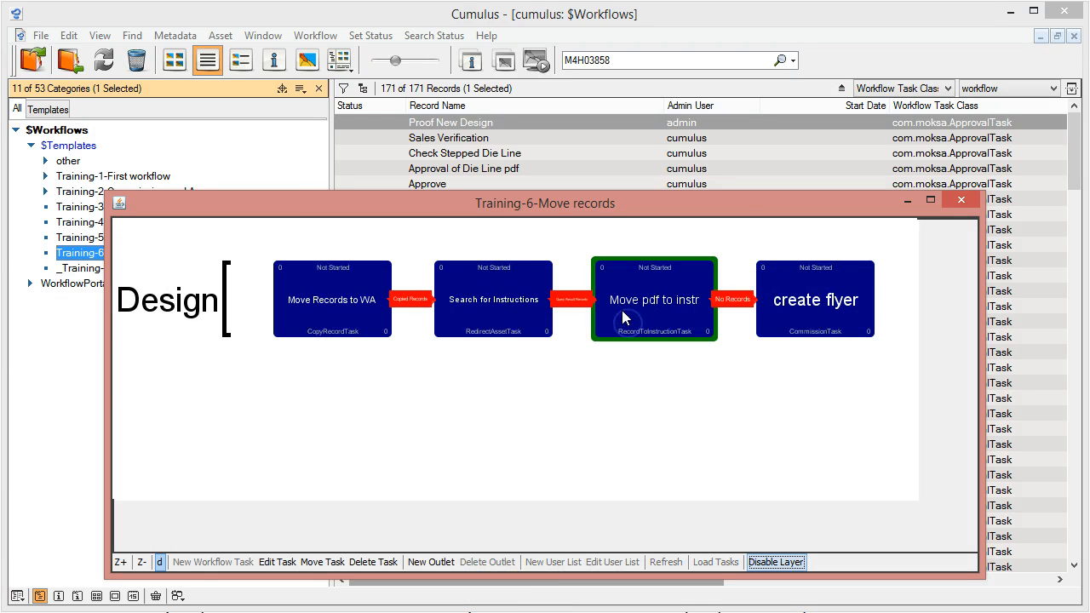
pyautogui.click(734, 301)
pyautogui.click(487, 562)
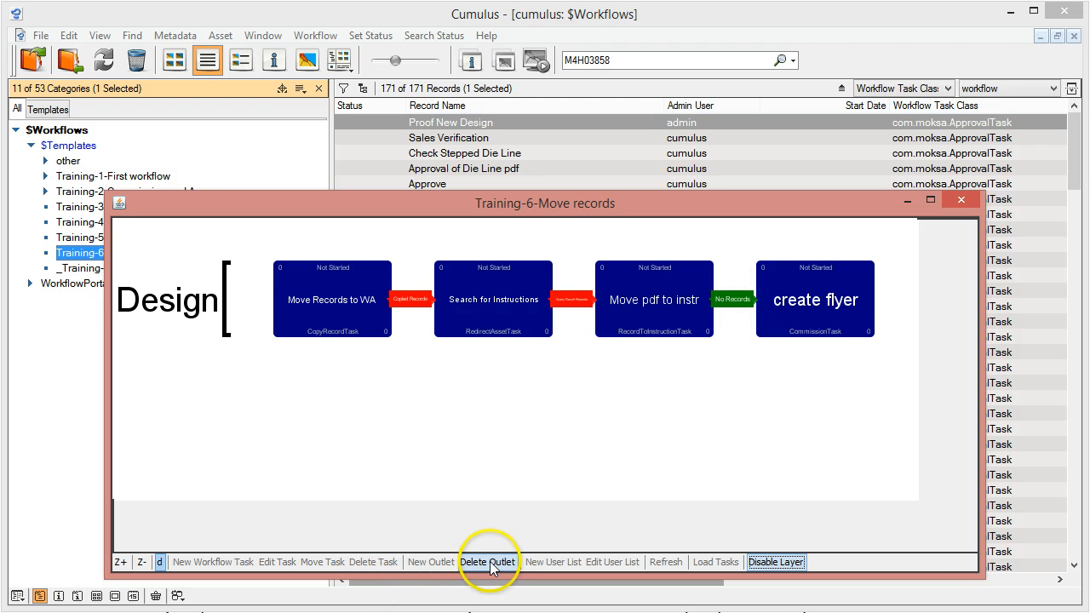
# Connect the Search for Instructions task to the create flyer task through a new Other Records outlet
pyautogui.click(516, 308)
pyautogui.click(426, 562)
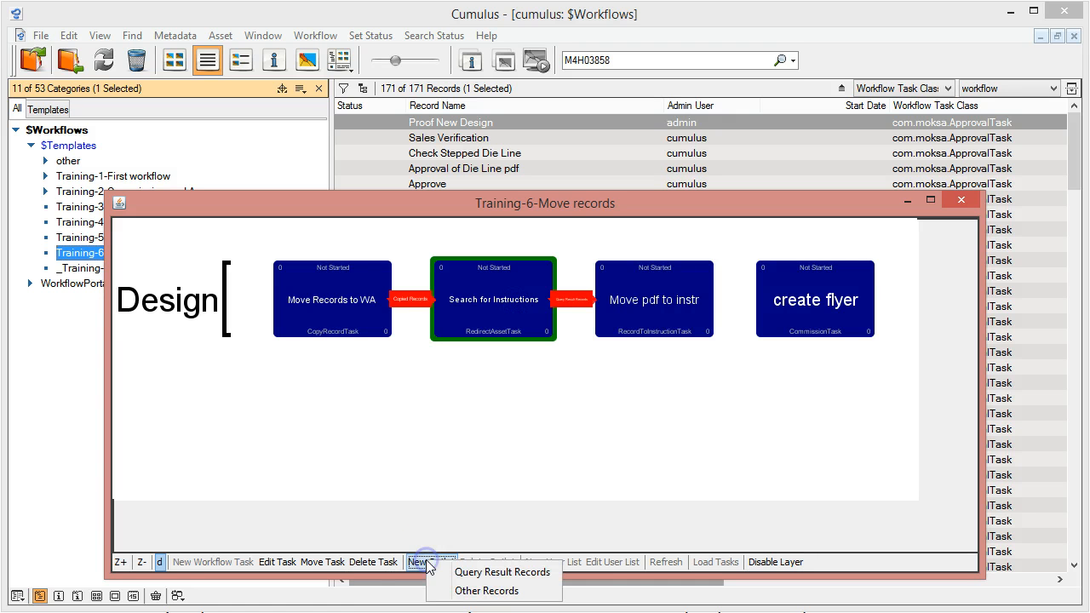
pyautogui.click(477, 591)
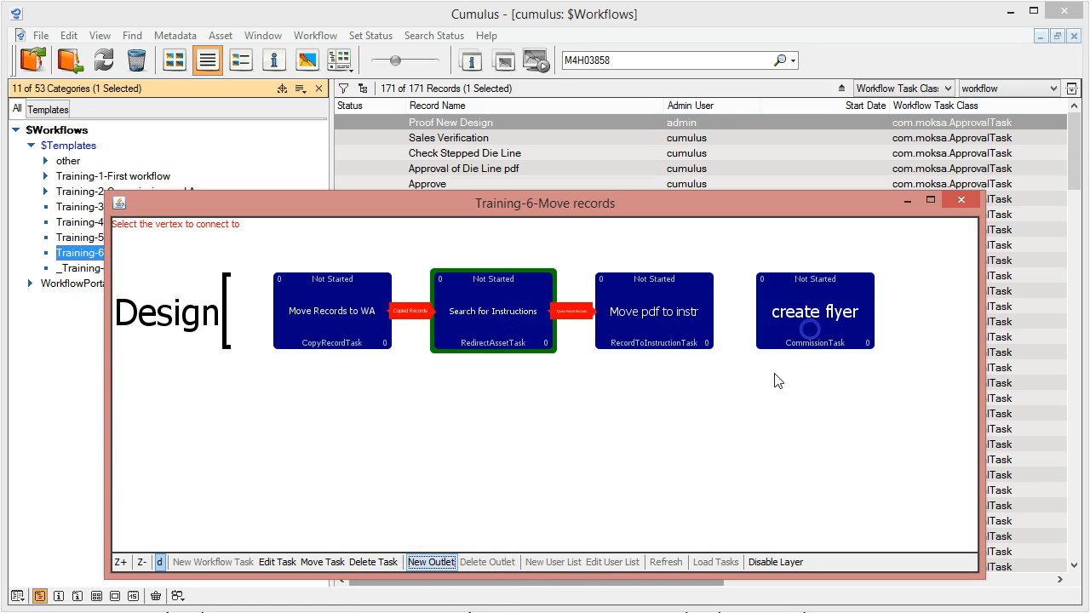
pyautogui.click(810, 330)
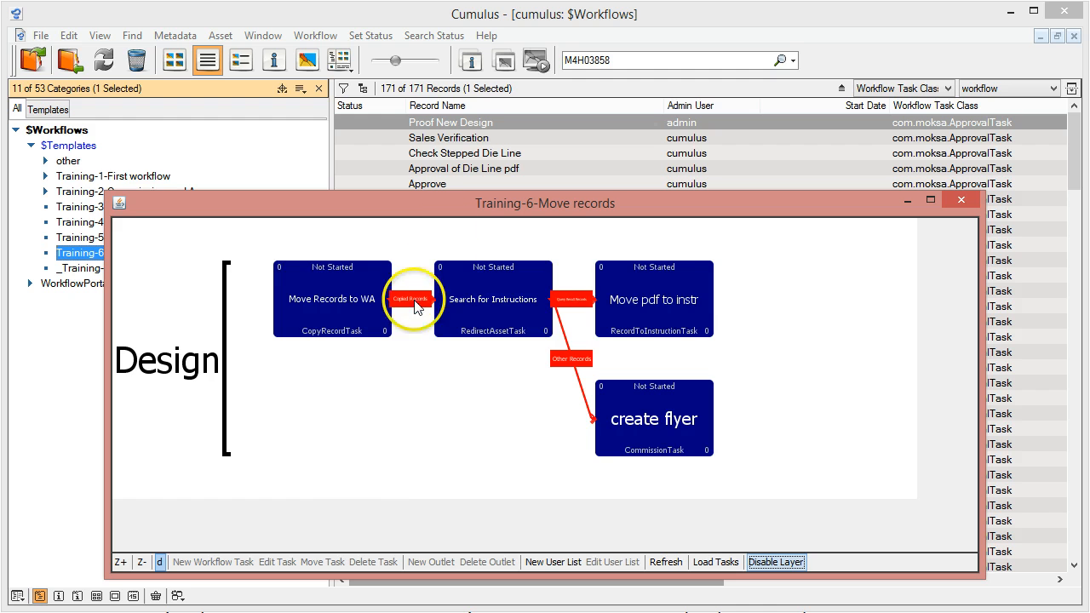
# Reposition and enlarge the workflow diagram window, and select the Move pdf to instr task
pyautogui.moveTo(465, 207); pyautogui.dragTo(412, 58)
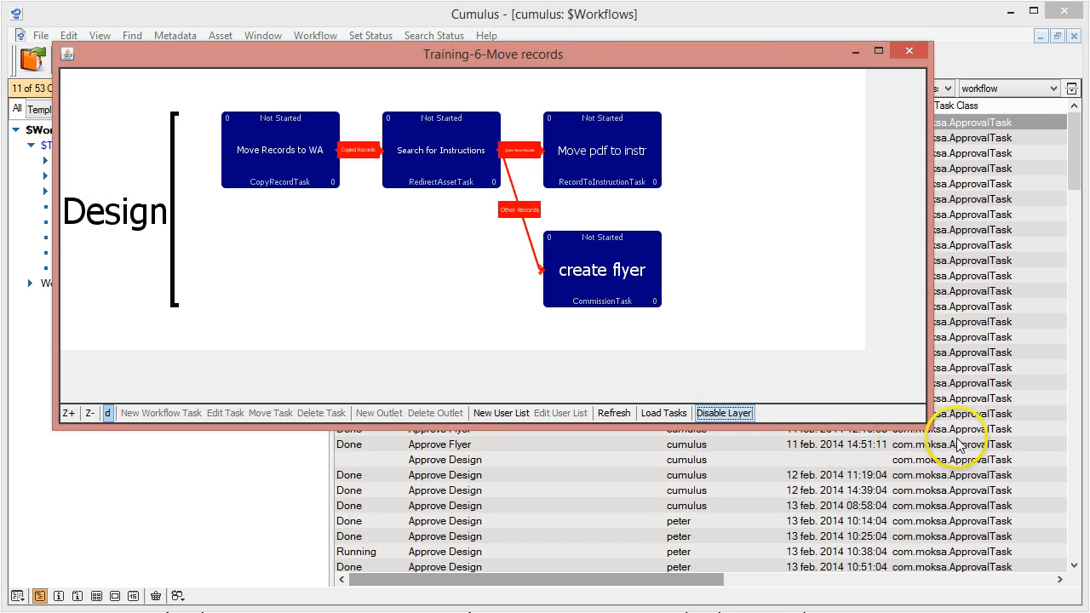
pyautogui.moveTo(932, 427); pyautogui.dragTo(1024, 540)
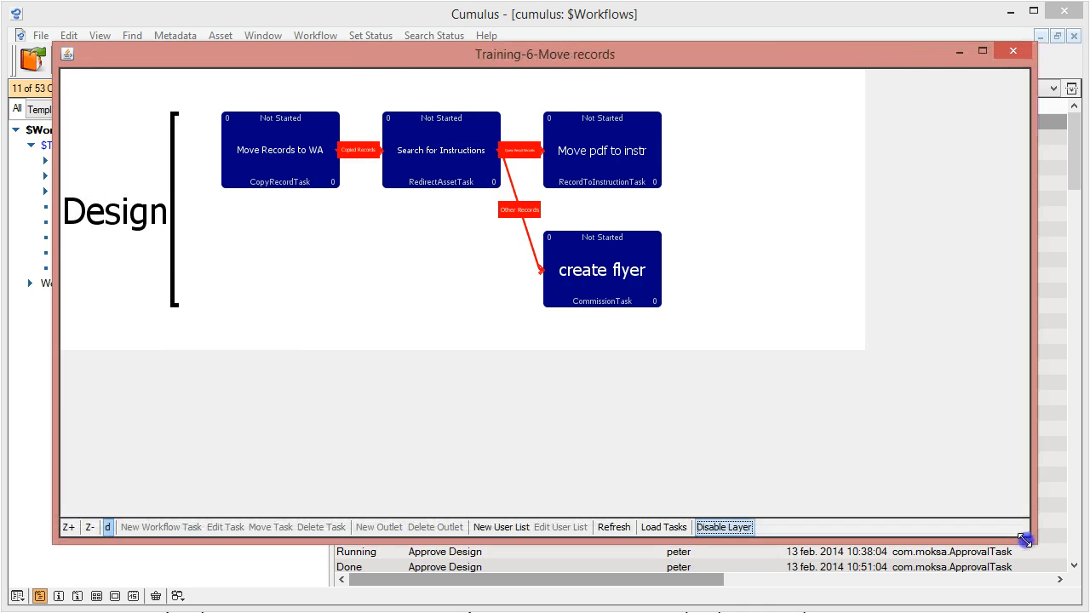
pyautogui.click(618, 294)
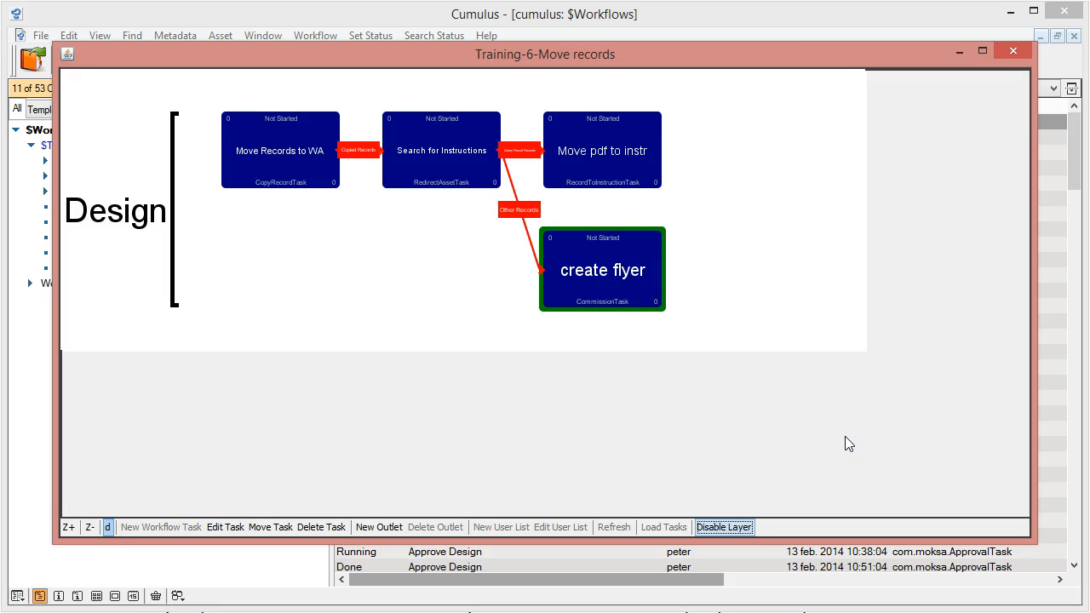
pyautogui.click(602, 142)
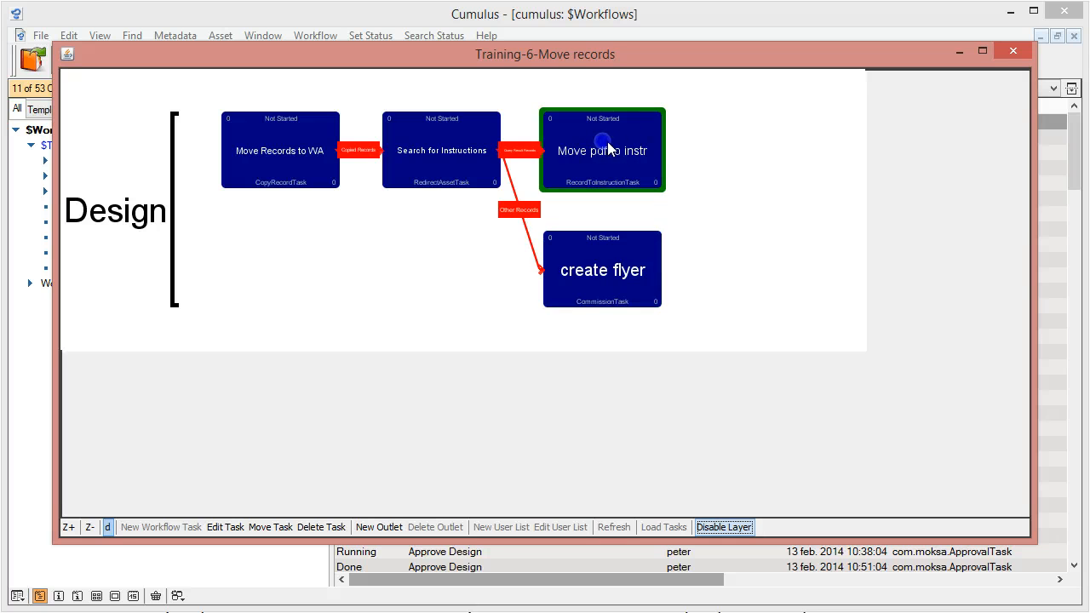
# Add a user list for the Sales group to the workflow and bring the workflow diagram back into view
pyautogui.click(585, 293)
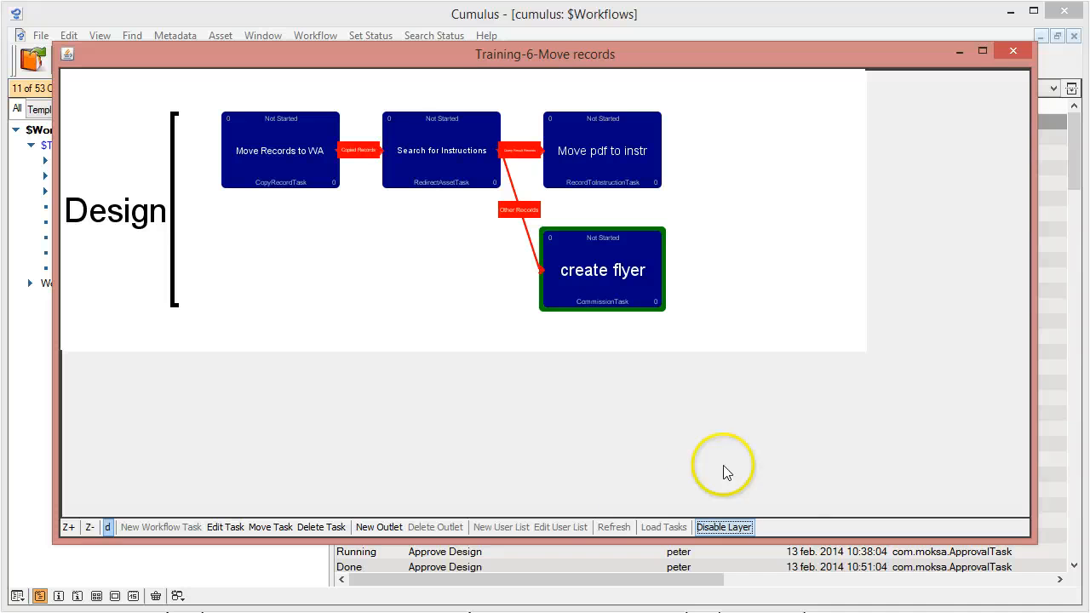
pyautogui.click(225, 441)
pyautogui.click(138, 344)
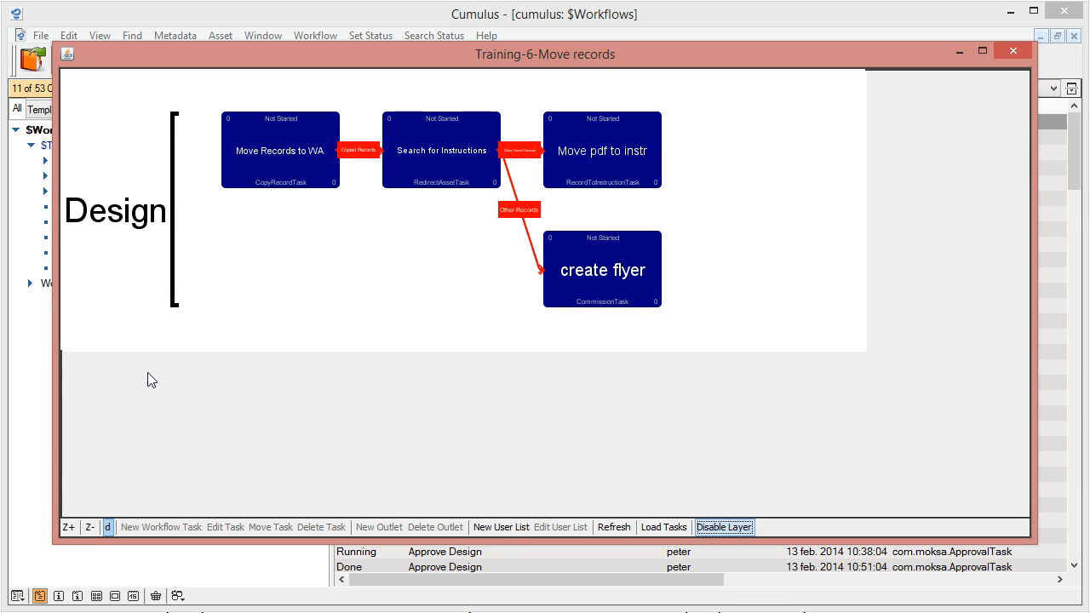
pyautogui.click(516, 527)
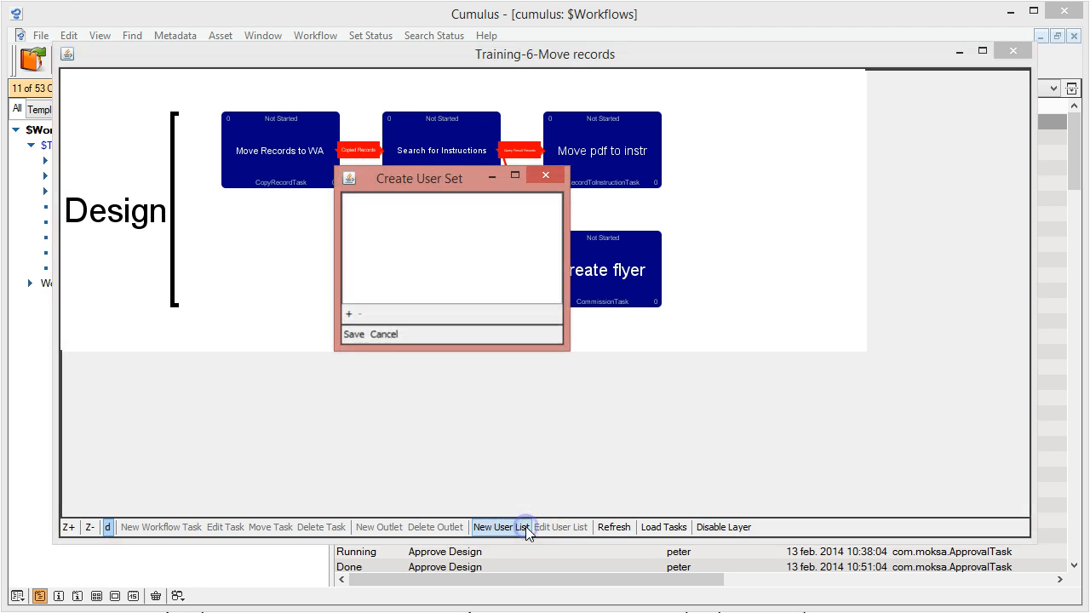
pyautogui.click(348, 315)
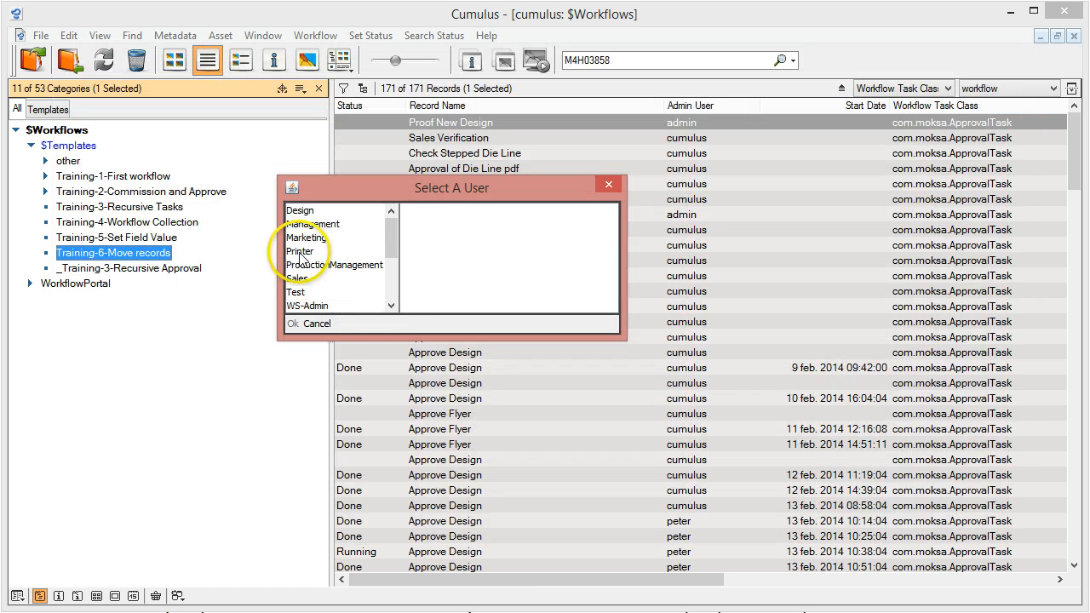
pyautogui.click(305, 225)
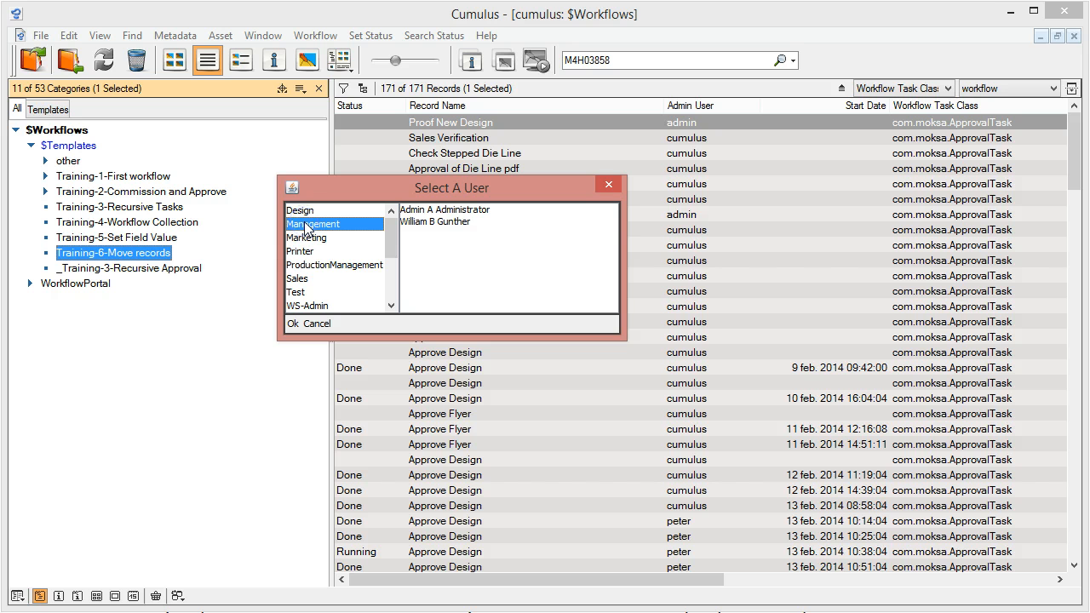
pyautogui.click(302, 265)
pyautogui.click(299, 278)
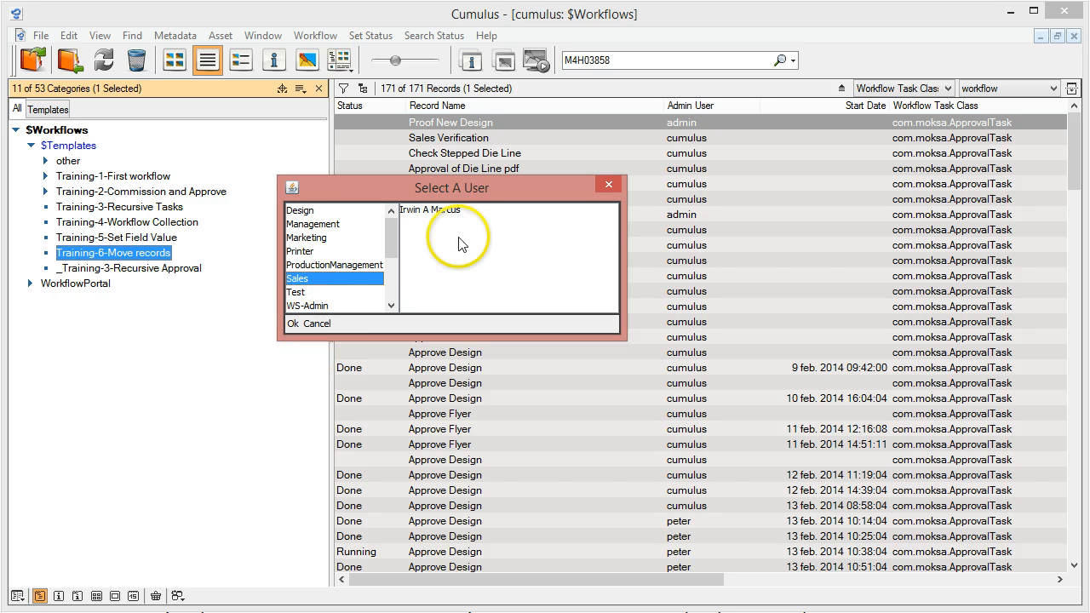
pyautogui.click(294, 324)
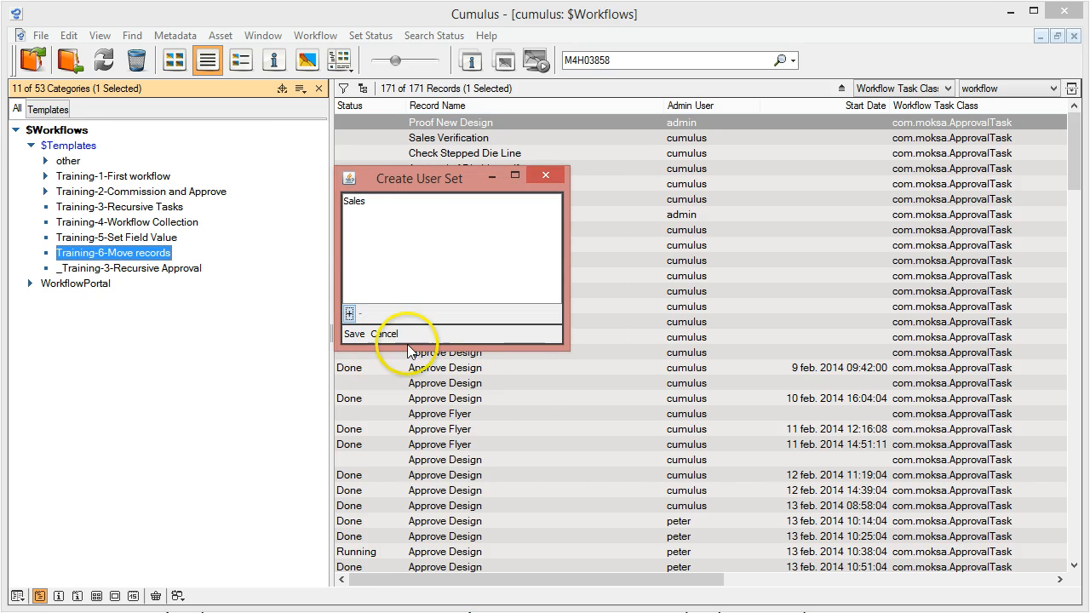
pyautogui.click(354, 333)
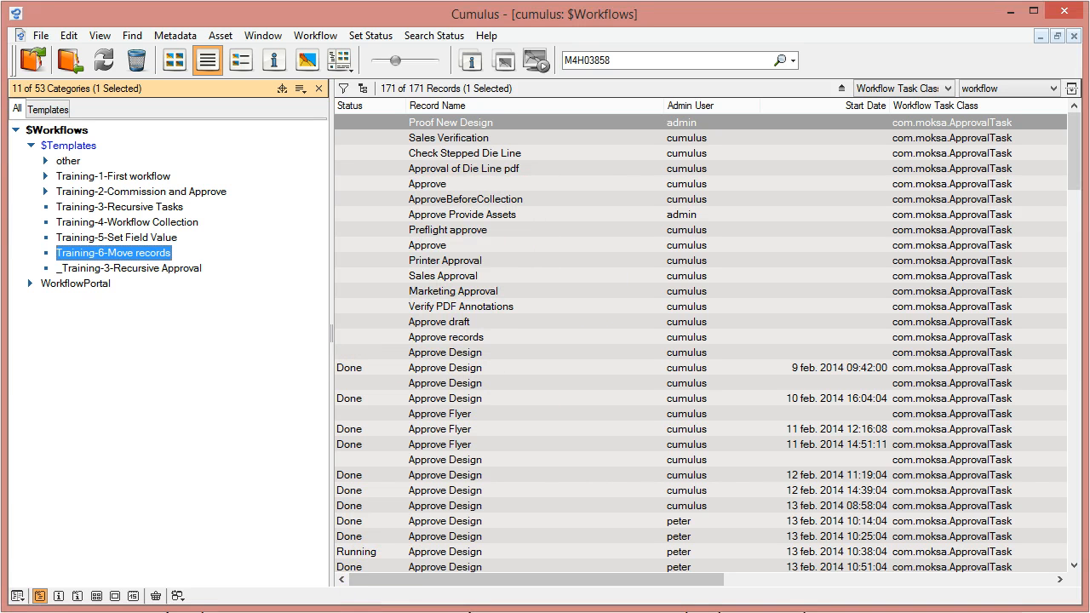
pyautogui.click(494, 612)
pyautogui.click(588, 598)
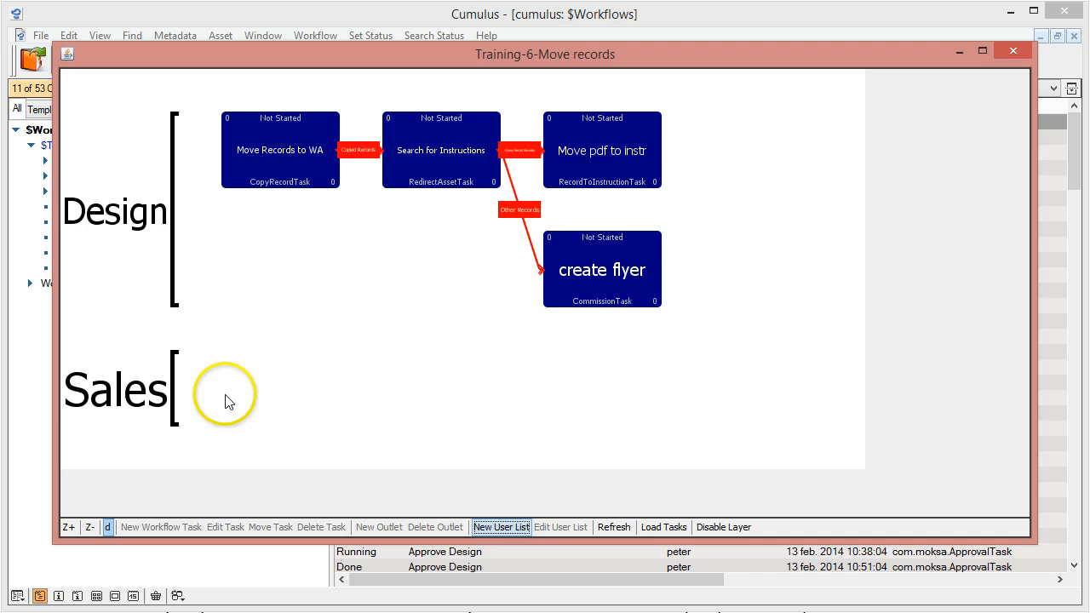
# Start a new ApprovalTask in the Sales list and name it Approve flyer
pyautogui.click(145, 383)
pyautogui.click(160, 528)
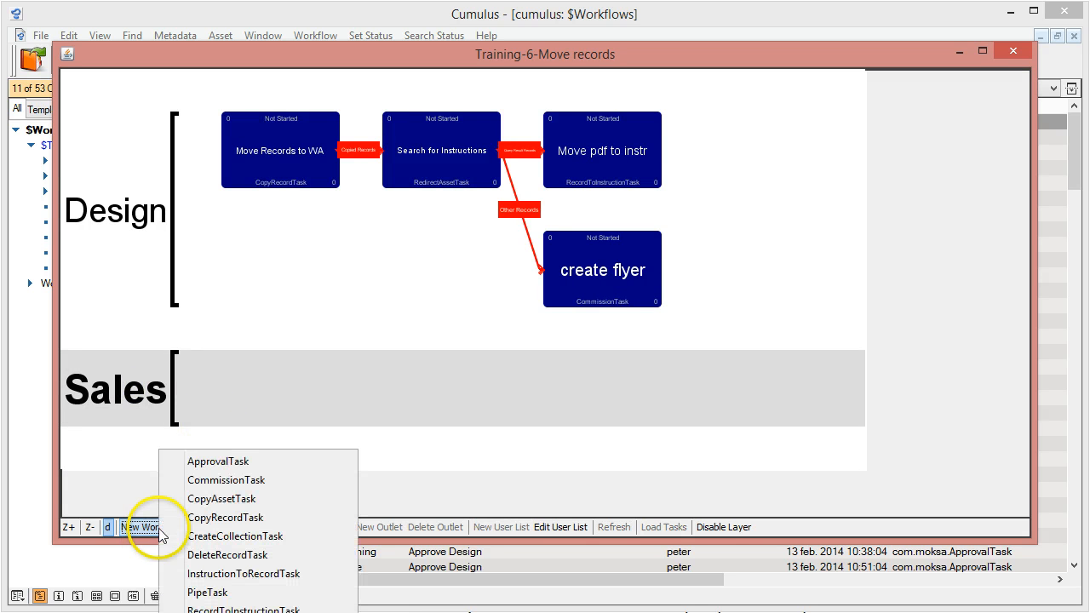
pyautogui.click(204, 461)
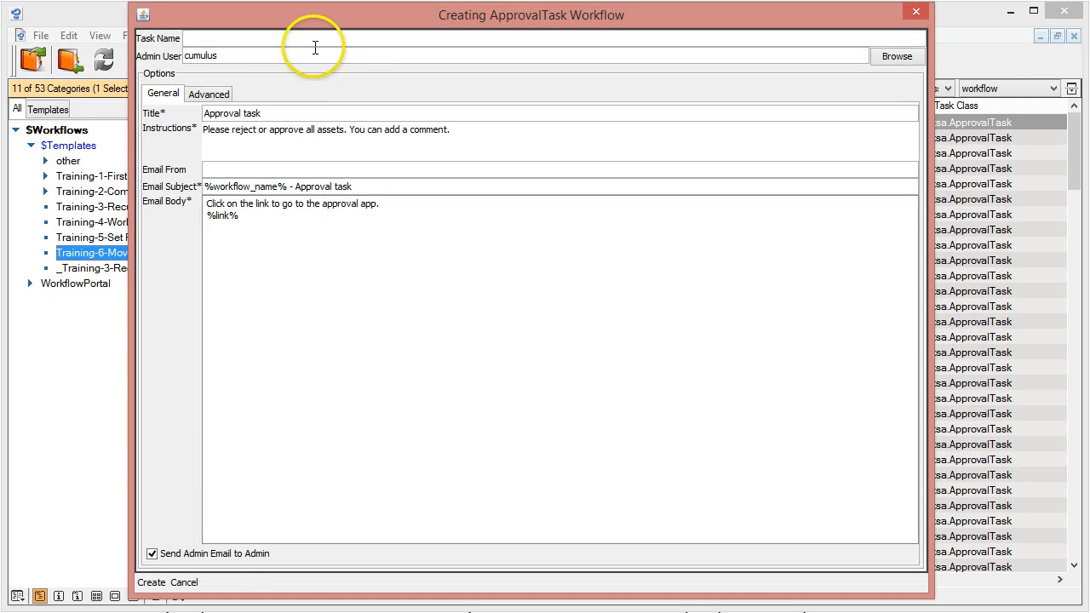
pyautogui.click(314, 40)
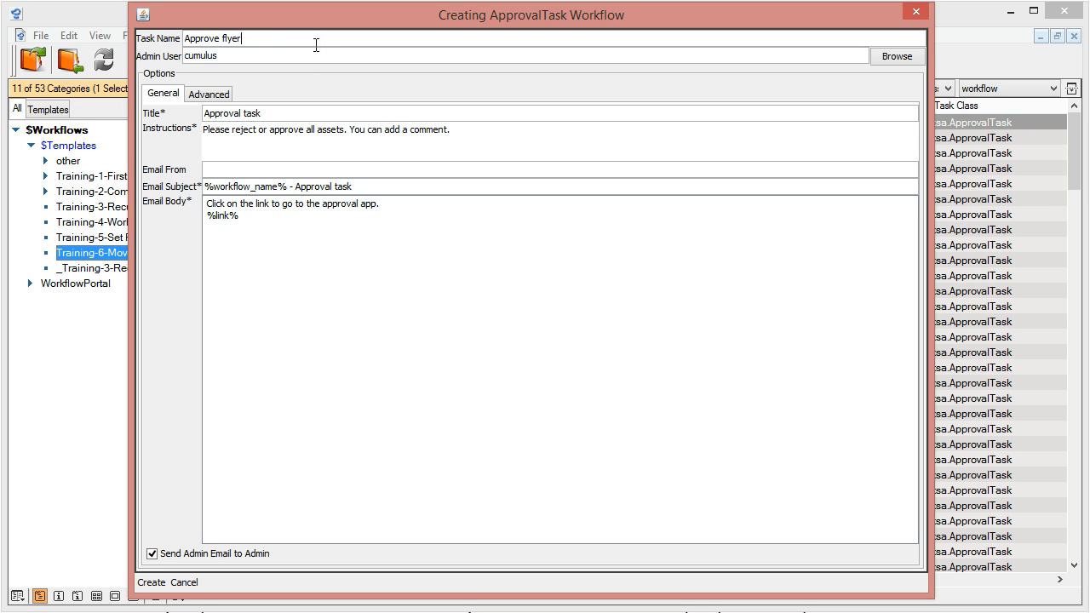
# Set the approval task's title to Approve flyer and its email subject to %workflow_name% - Approve flyer
pyautogui.doubleClick(273, 39)
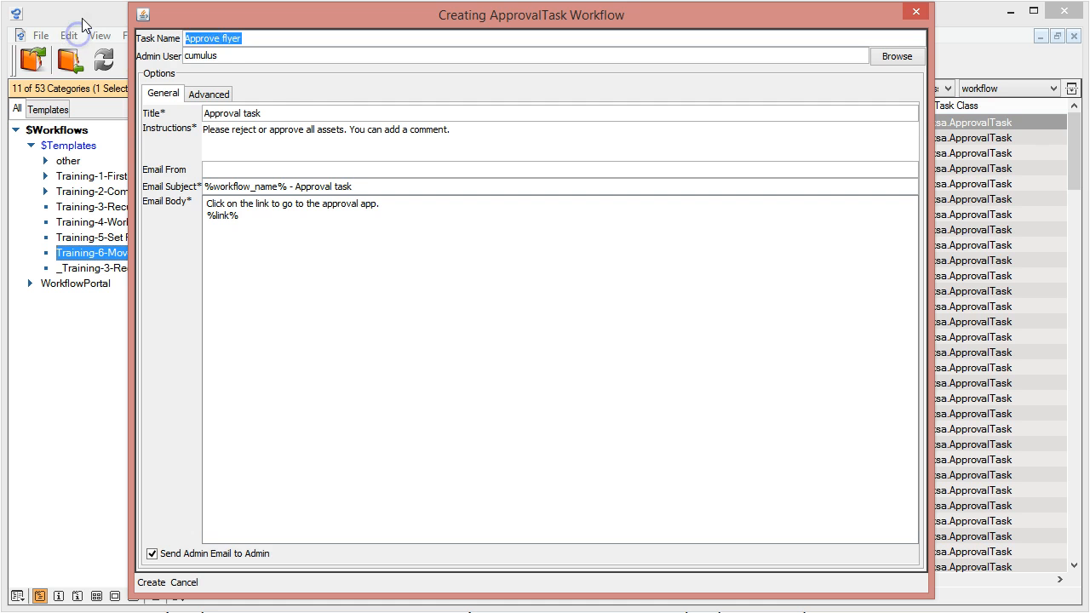
pyautogui.moveTo(298, 114); pyautogui.dragTo(123, 112)
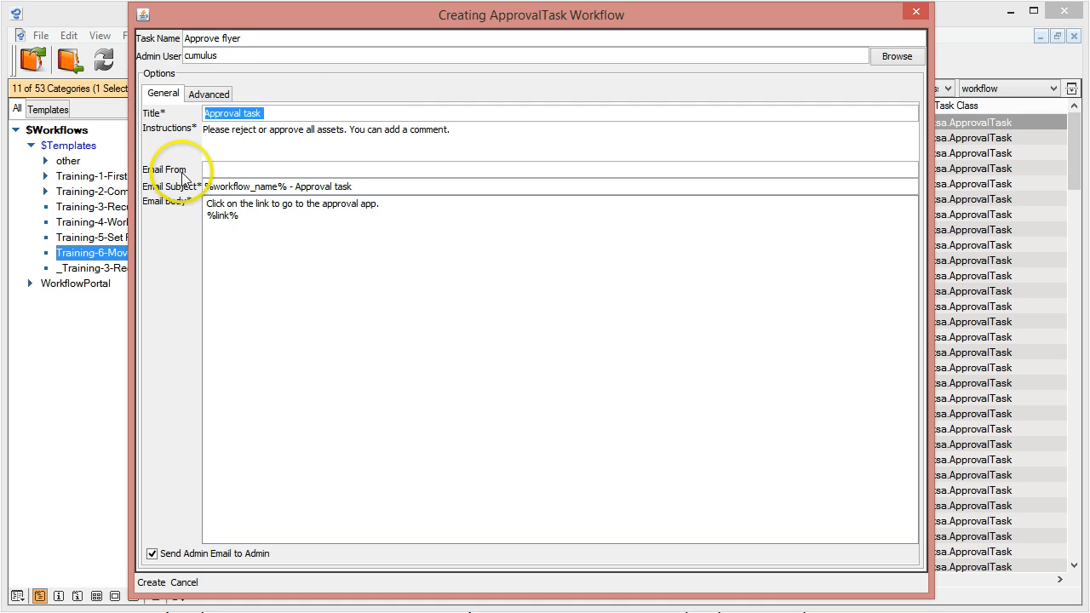
pyautogui.write('Approve flyer')
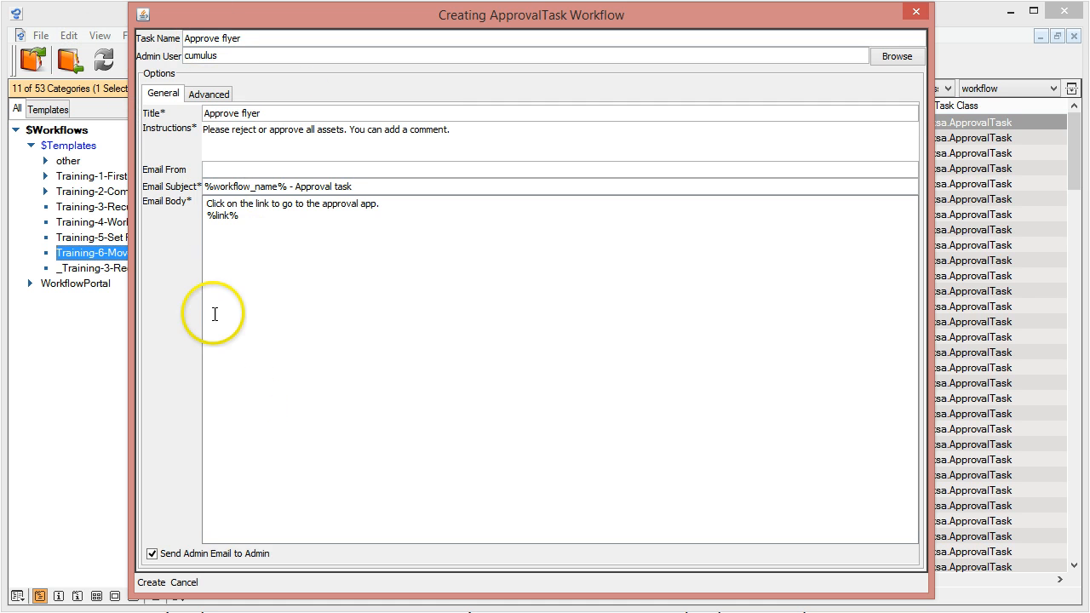
pyautogui.moveTo(294, 186); pyautogui.dragTo(431, 187)
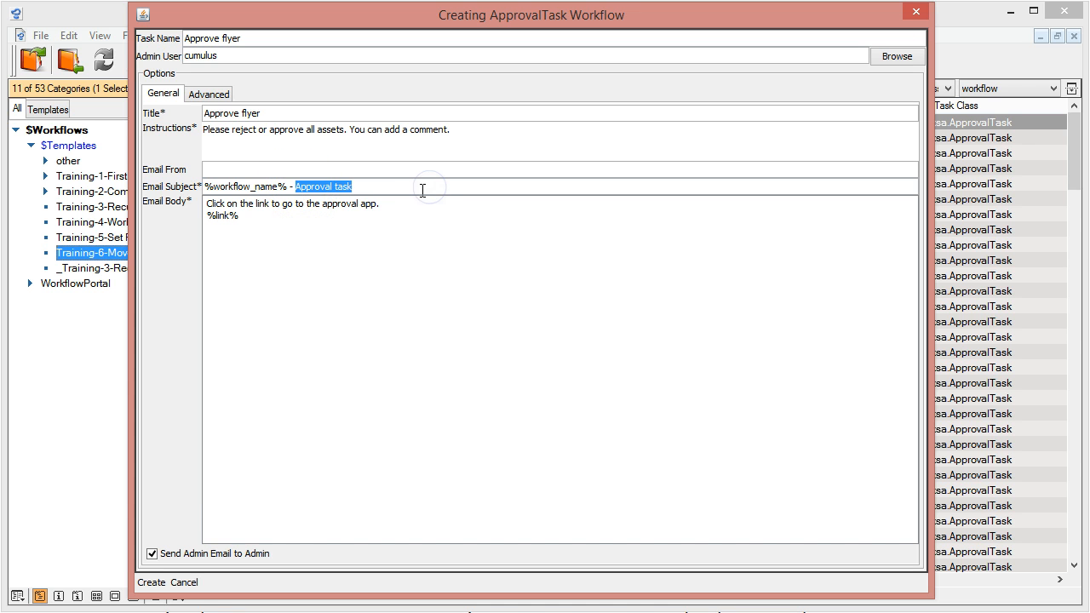
pyautogui.write('Approve flyer')
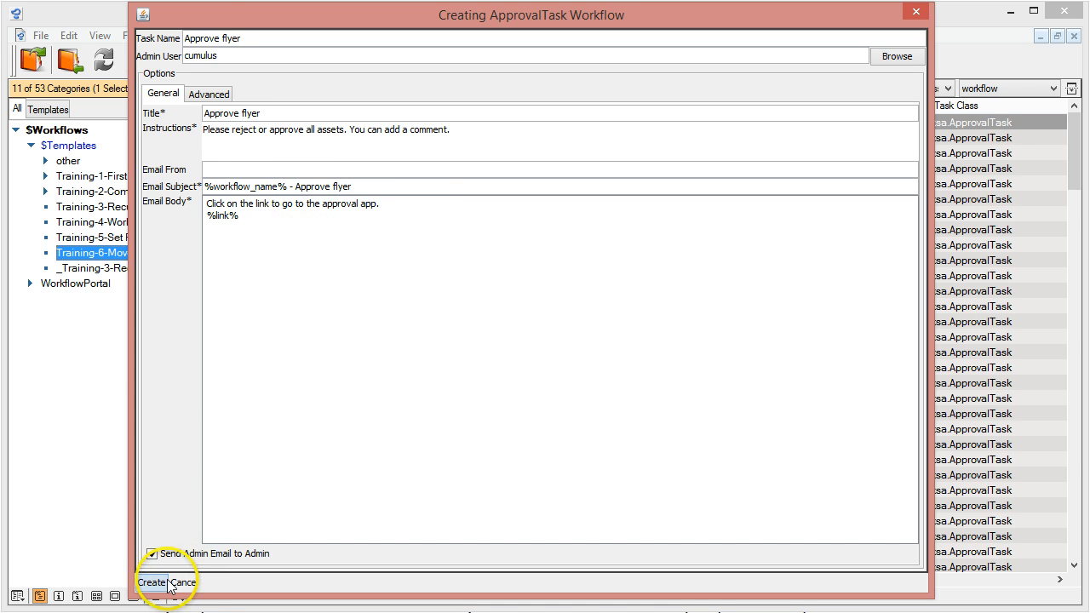
# Create the approval task with its default advanced options and return to the workflow diagram
pyautogui.click(220, 93)
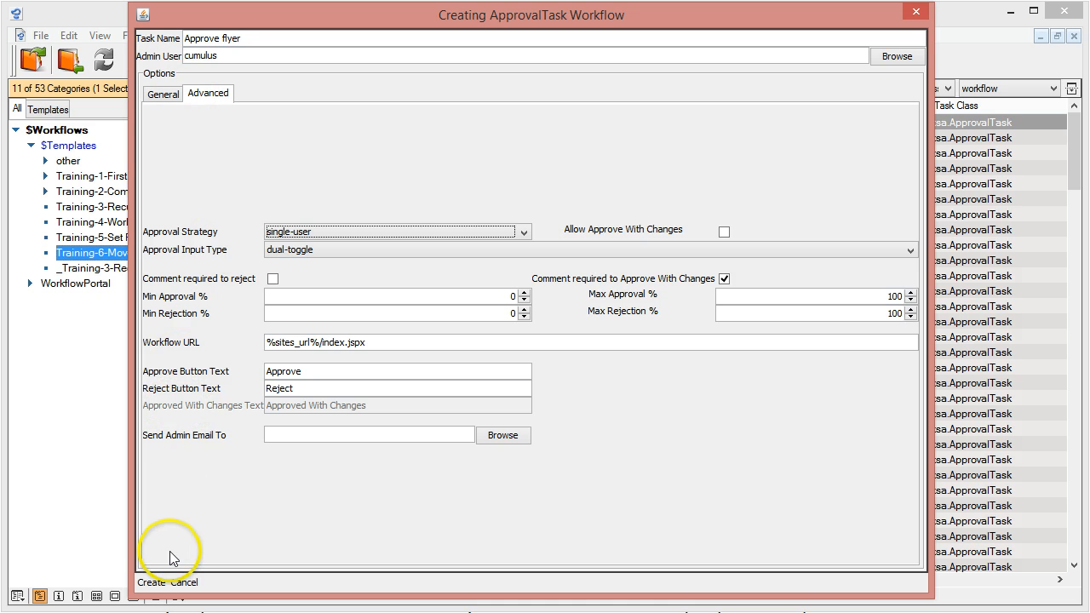
pyautogui.click(150, 582)
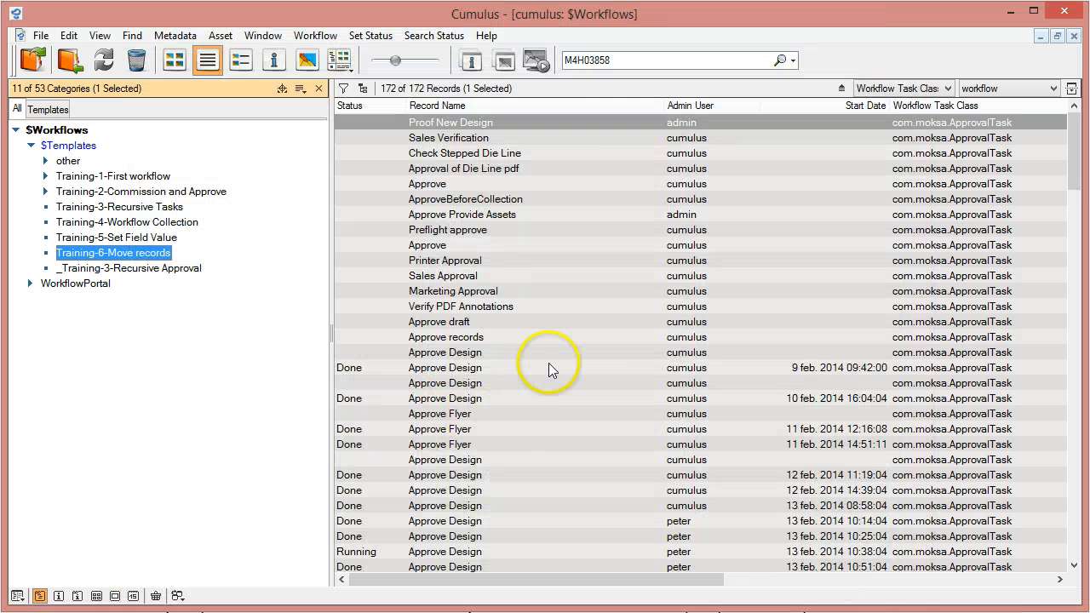
pyautogui.click(496, 611)
pyautogui.click(580, 598)
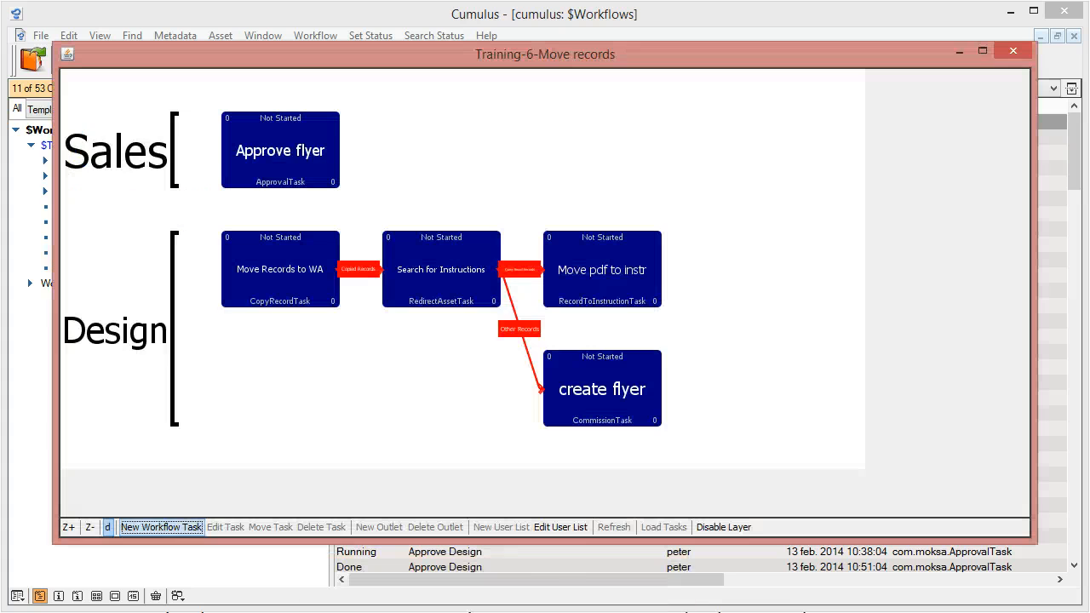
# Connect the create flyer task to the Approve flyer task through a new Uploaded outlet
pyautogui.click(576, 385)
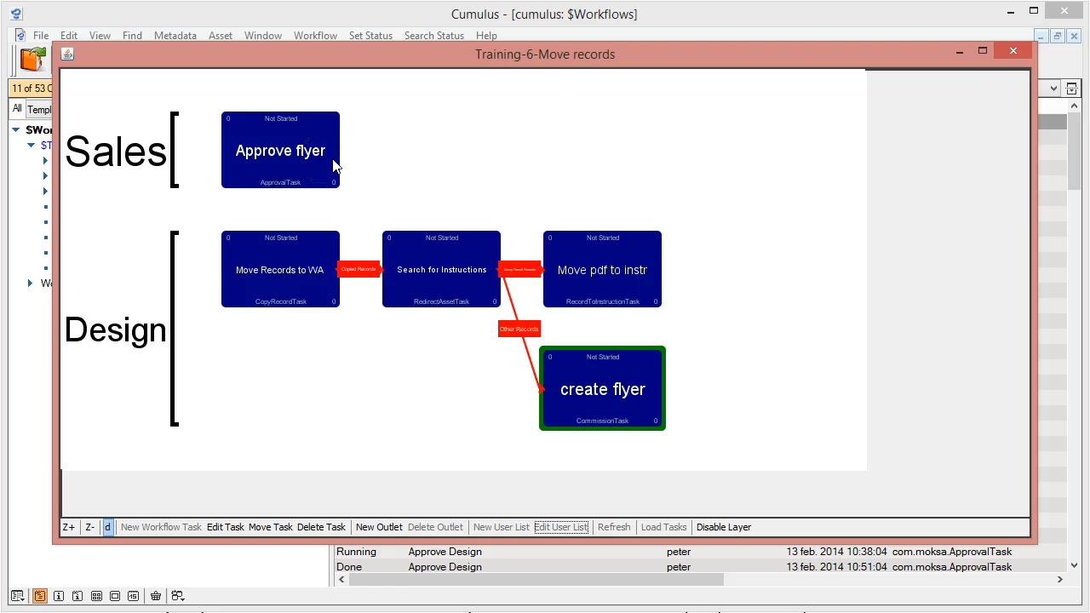
pyautogui.click(395, 527)
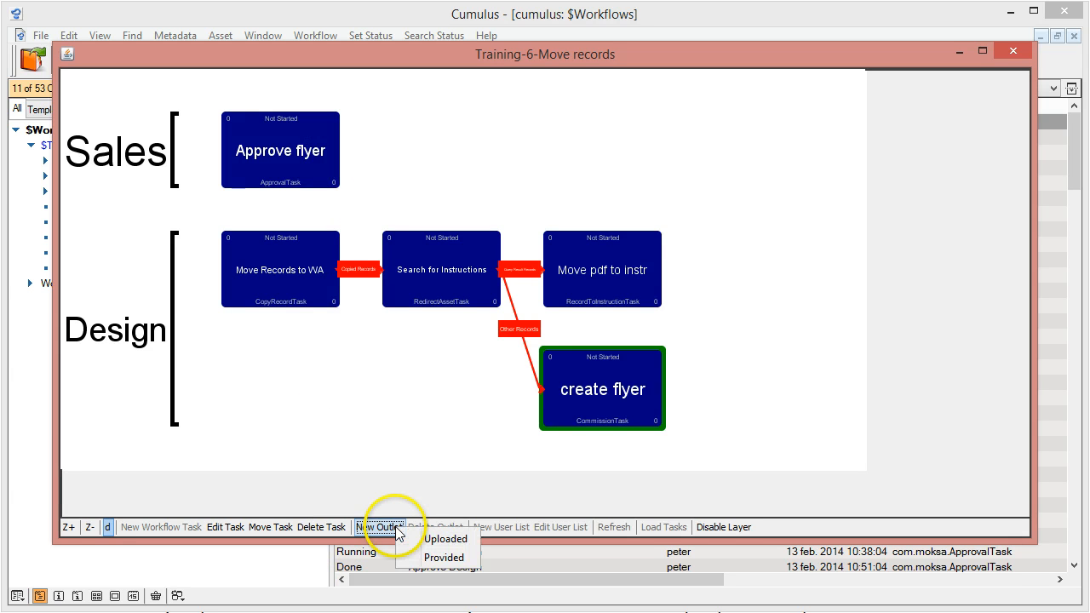
pyautogui.click(446, 545)
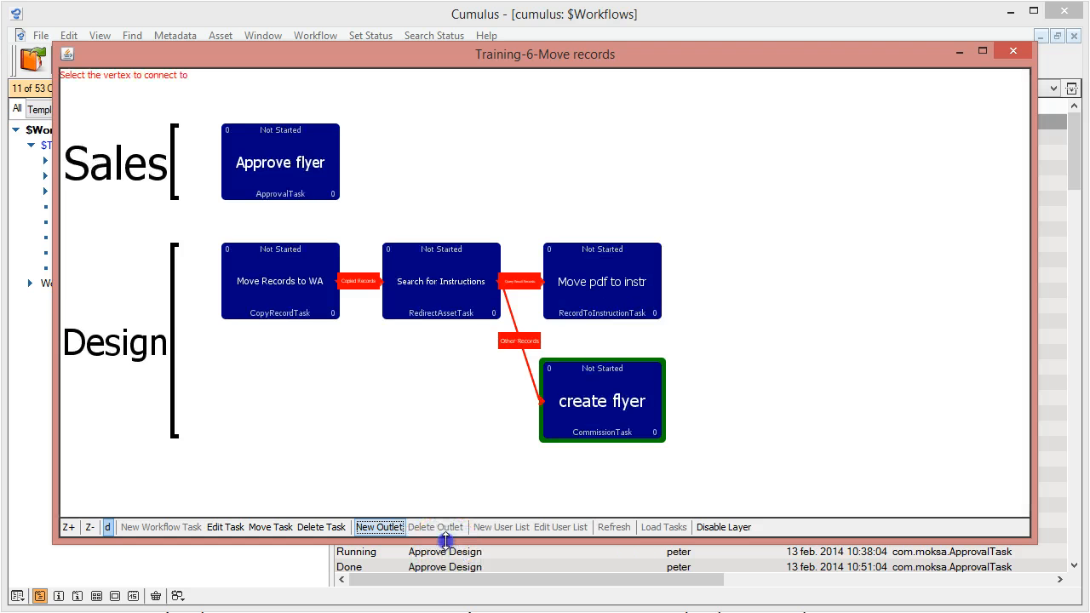
pyautogui.click(295, 181)
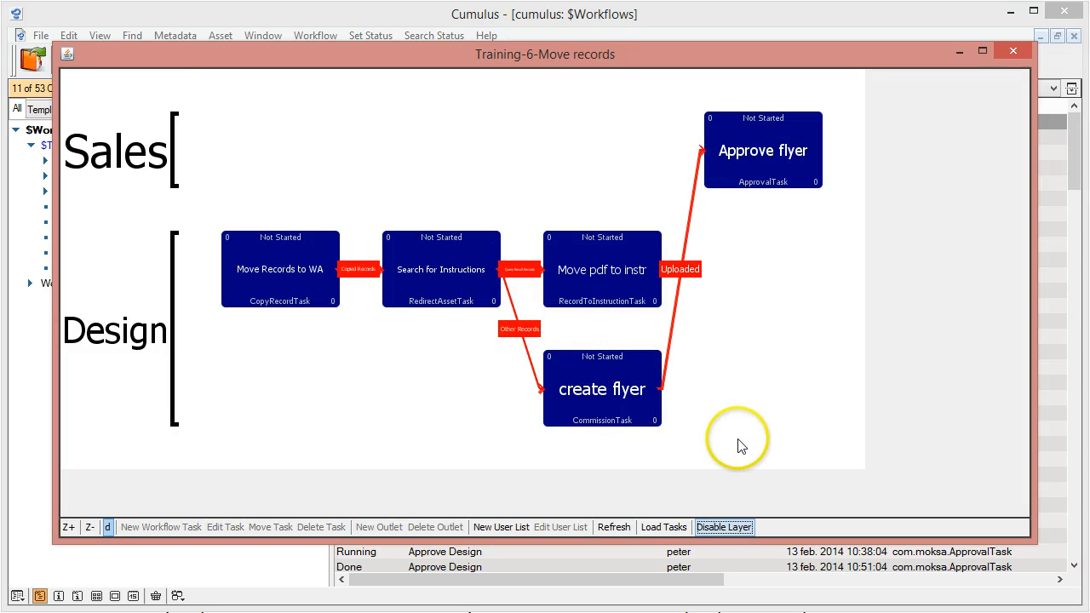
# Start adding another workflow task to the Sales list, opening the choice of task types
pyautogui.click(750, 179)
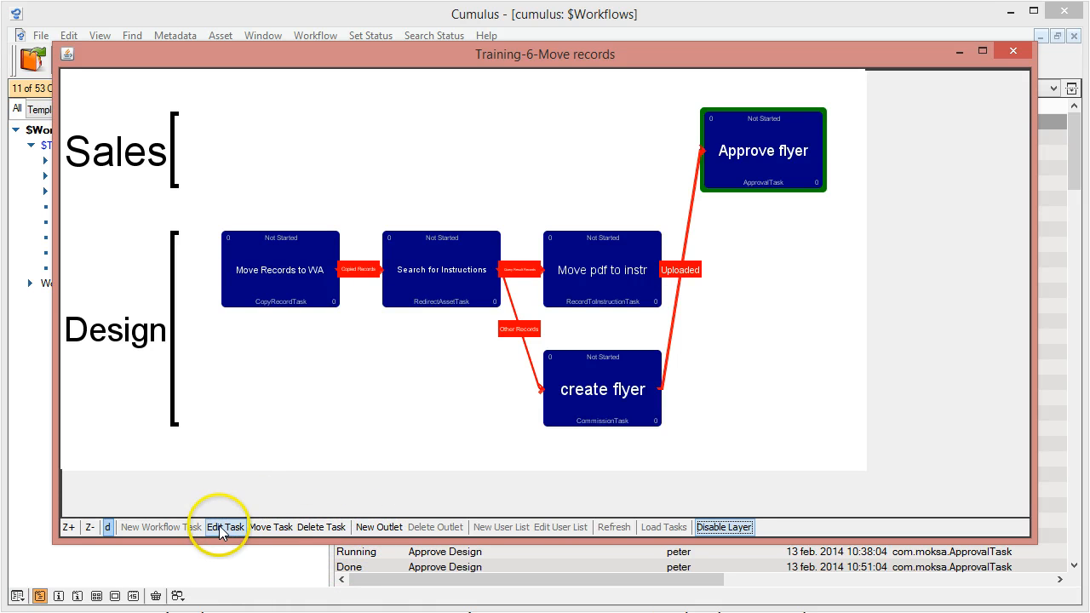
pyautogui.click(89, 151)
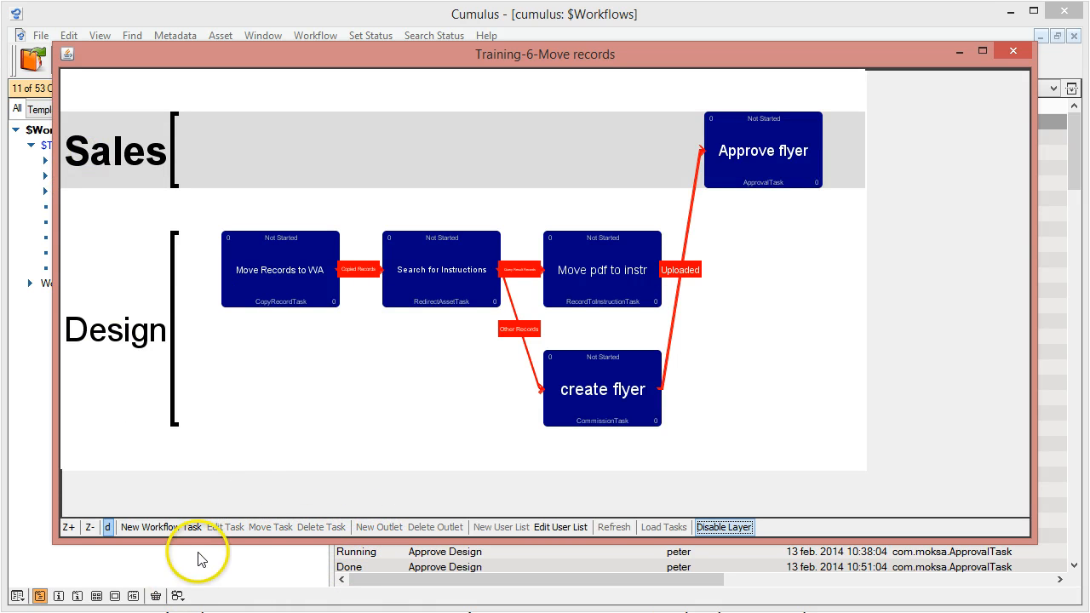
pyautogui.click(173, 530)
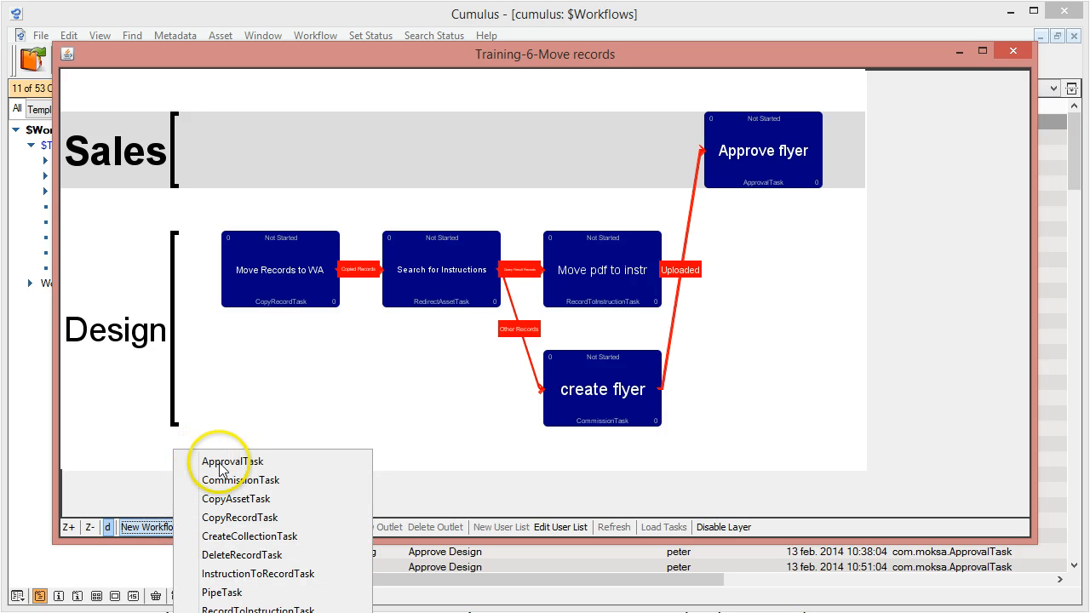